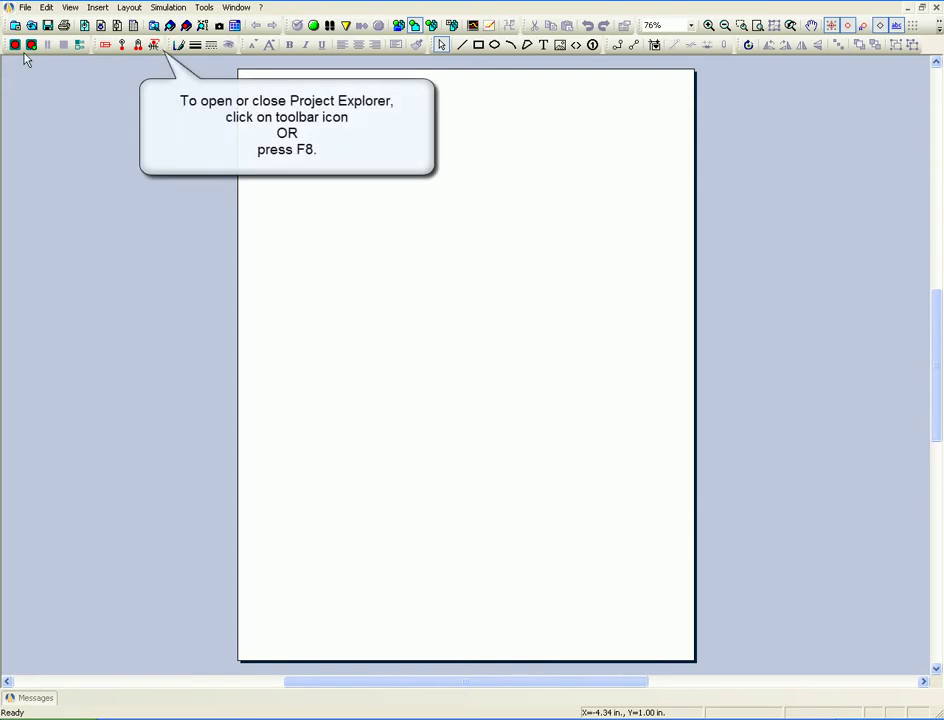
Step: Show the Project Explorer panel listing Project1 and its Diagram1
{"action": "left_click", "coordinate": [153, 28]}
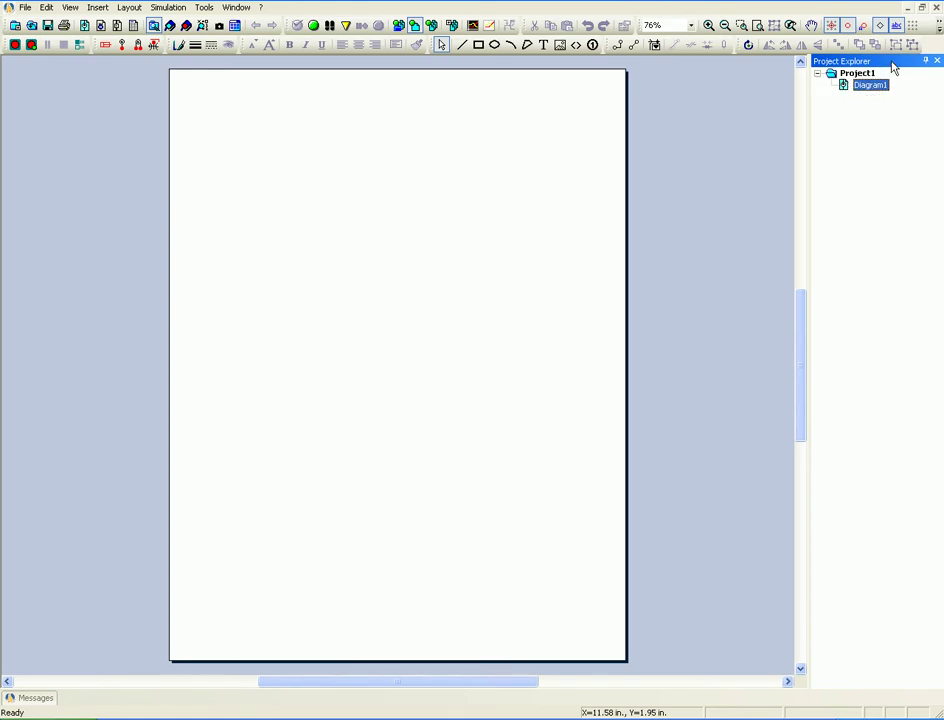
Step: Float the Project Explorer over the drawing page and shorten it into a smaller panel
{"action": "left_click_drag", "start_coordinate": [891, 64], "coordinate": [688, 91]}
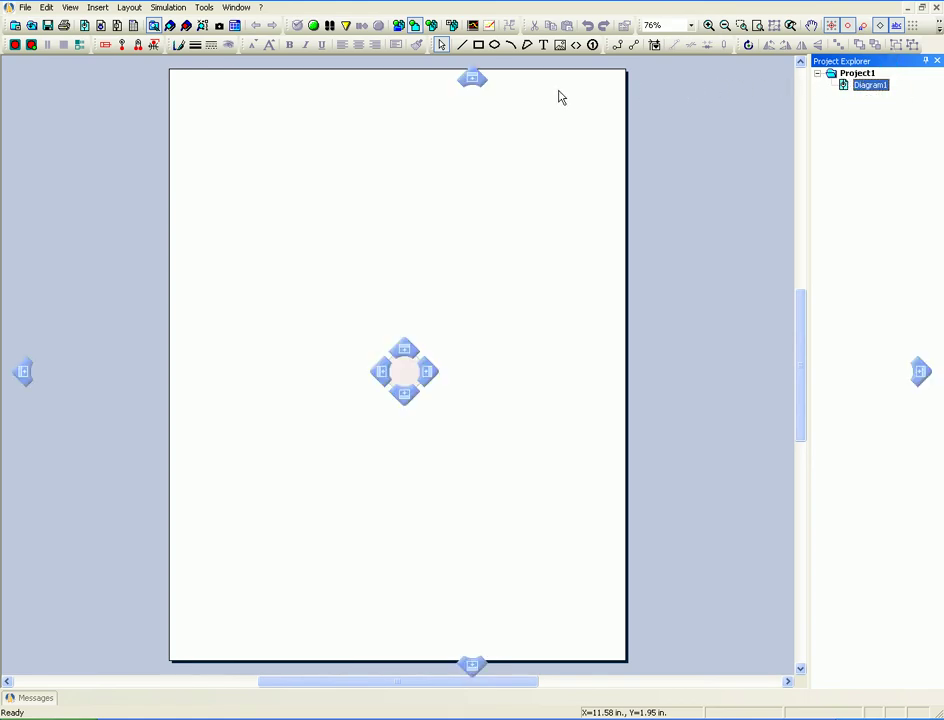
{"action": "left_click_drag", "start_coordinate": [560, 97], "coordinate": [474, 102]}
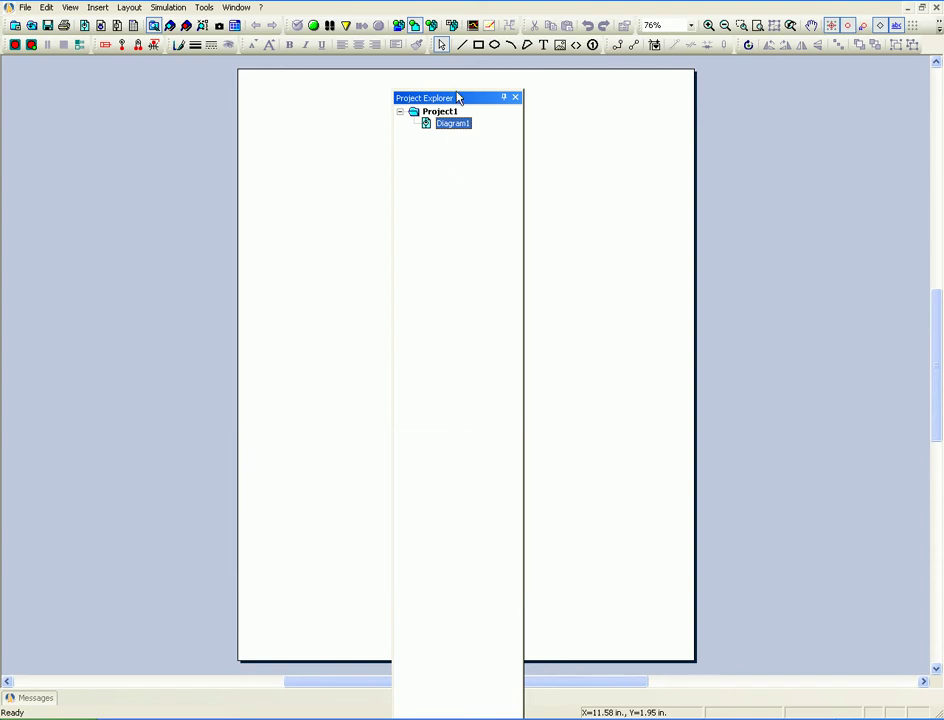
{"action": "left_click_drag", "start_coordinate": [457, 89], "coordinate": [478, 341]}
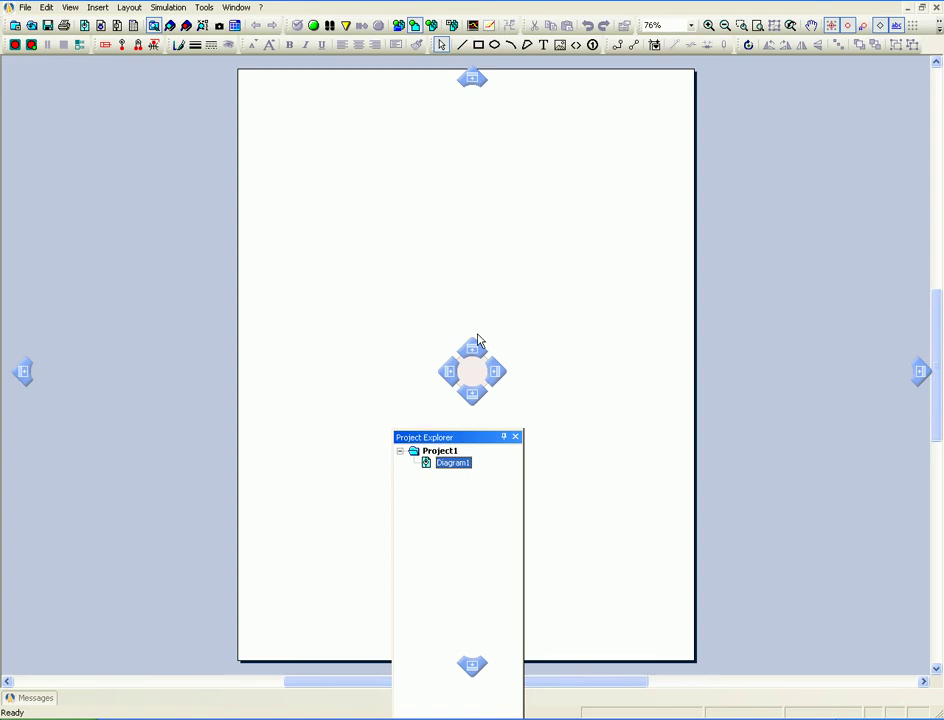
{"action": "left_click_drag", "start_coordinate": [485, 182], "coordinate": [485, 130]}
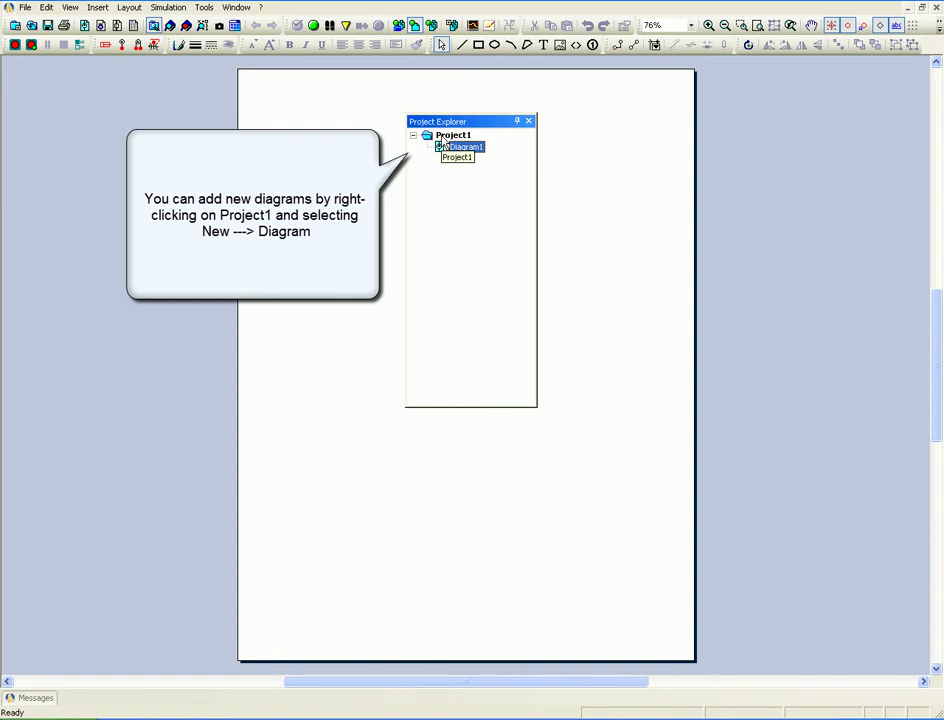
Step: Add Diagram2 to Project1 using the None diagram template
{"action": "right_click", "coordinate": [446, 139]}
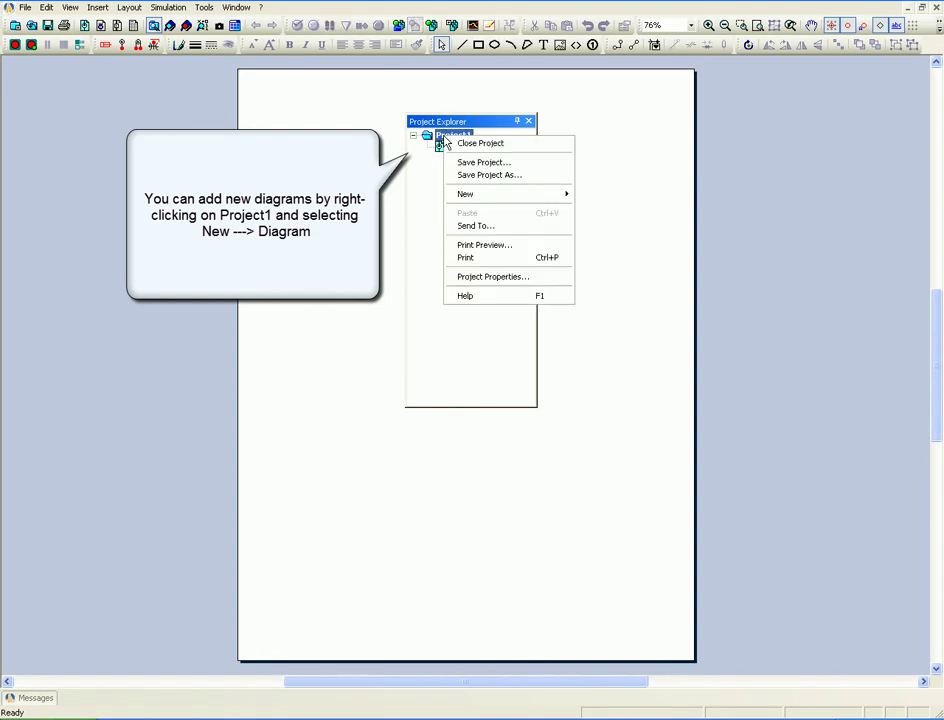
{"action": "mouse_move", "coordinate": [463, 195]}
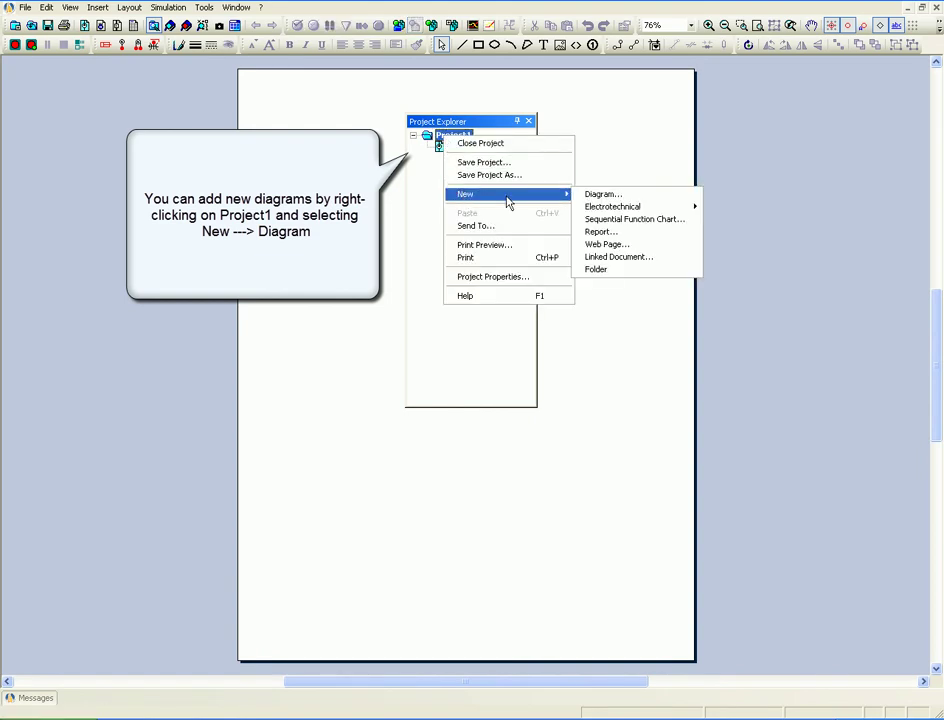
{"action": "left_click", "coordinate": [597, 195]}
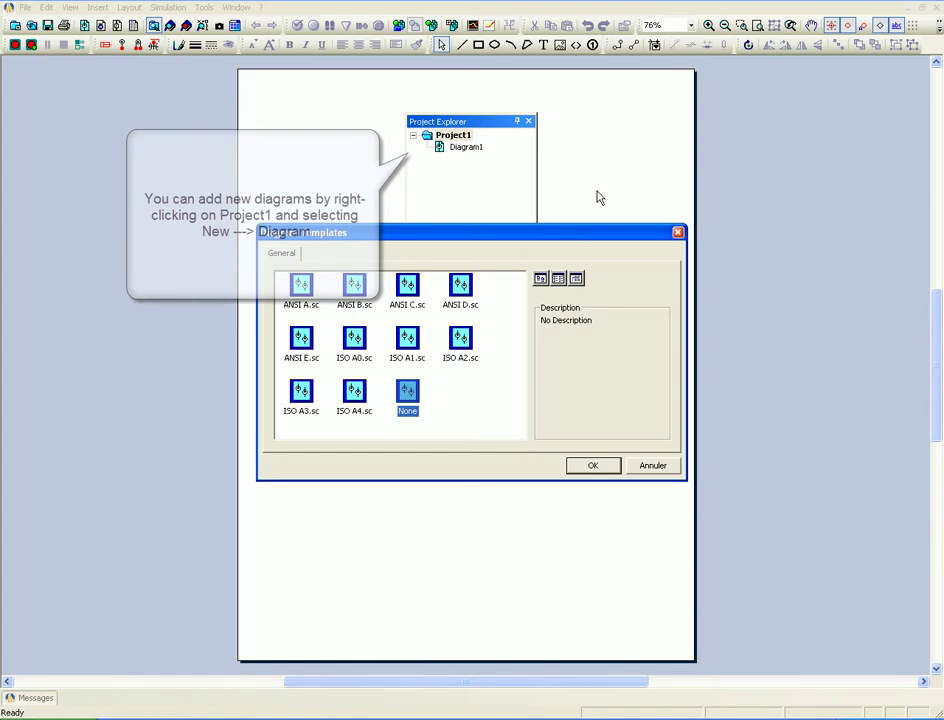
{"action": "left_click", "coordinate": [462, 288]}
{"action": "left_click", "coordinate": [405, 285]}
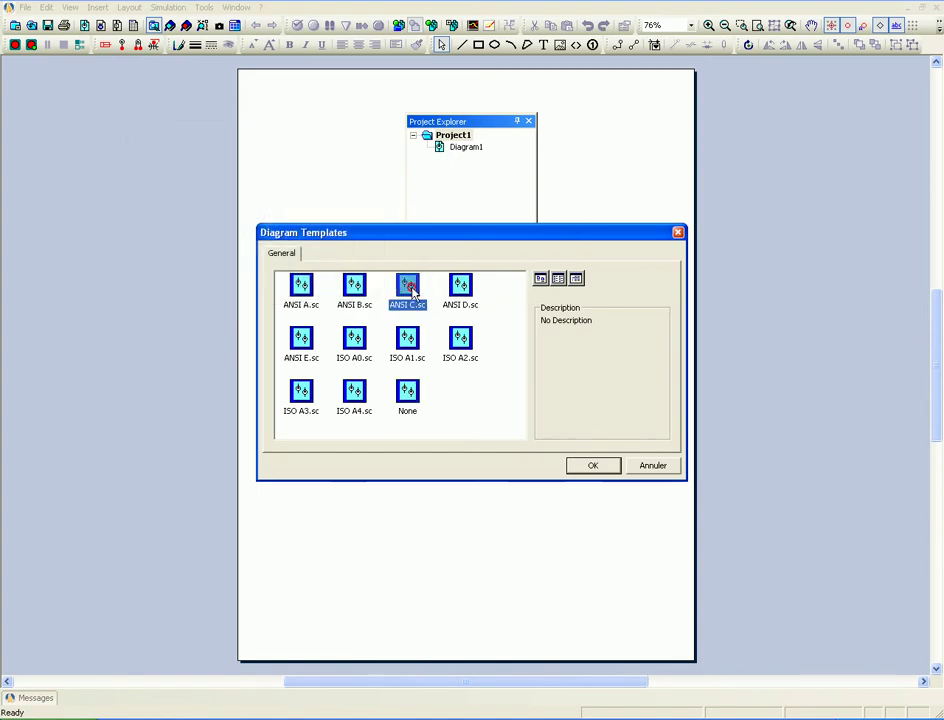
{"action": "left_click", "coordinate": [351, 291]}
{"action": "left_click", "coordinate": [354, 336]}
{"action": "left_click", "coordinate": [354, 388]}
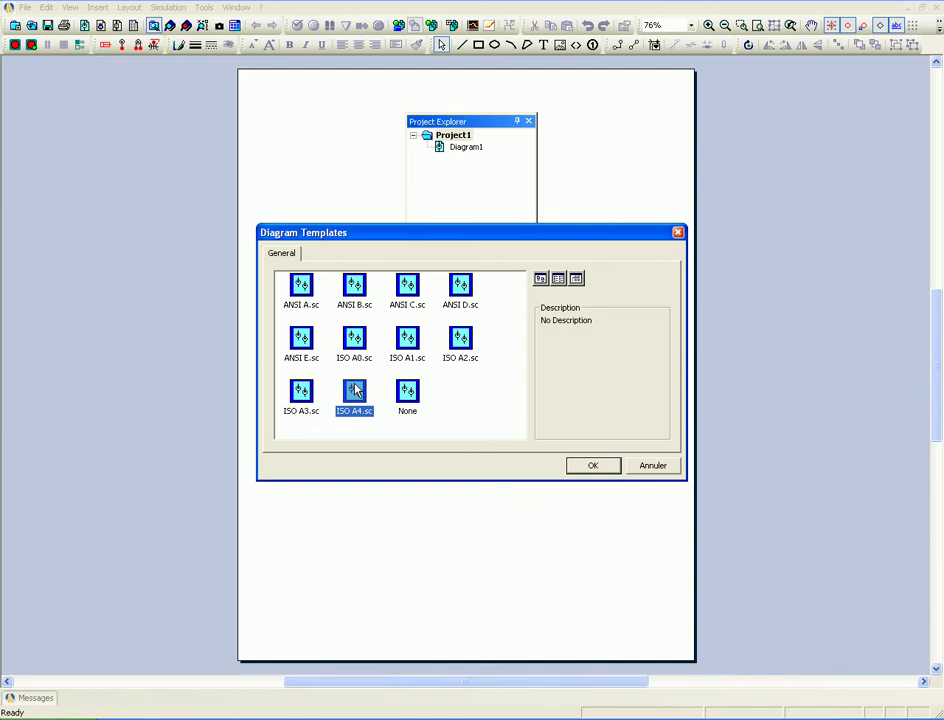
{"action": "left_click", "coordinate": [411, 396]}
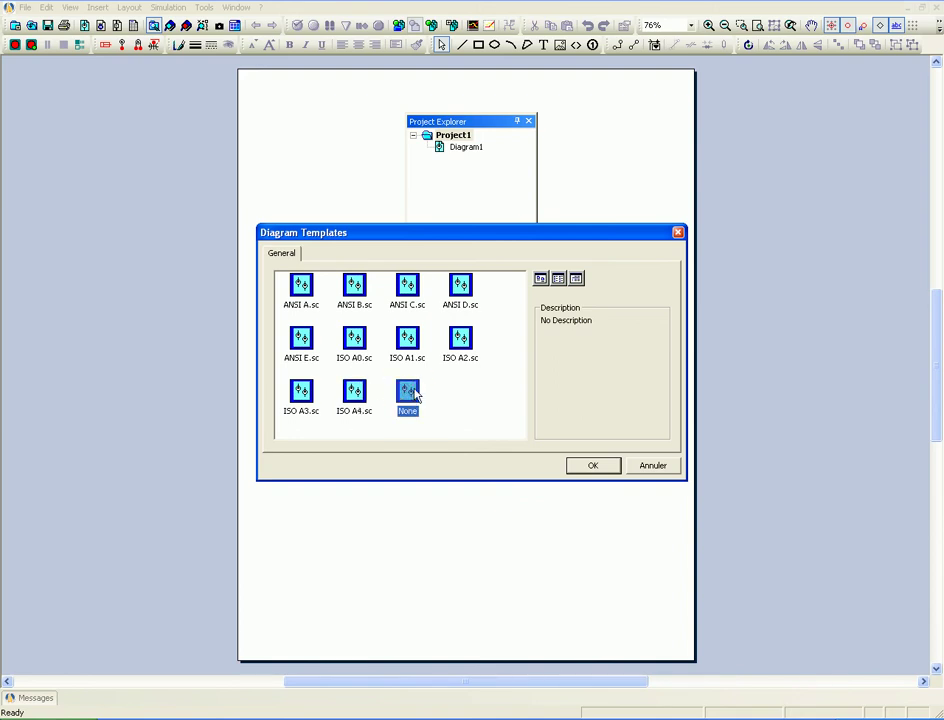
{"action": "left_click", "coordinate": [603, 467]}
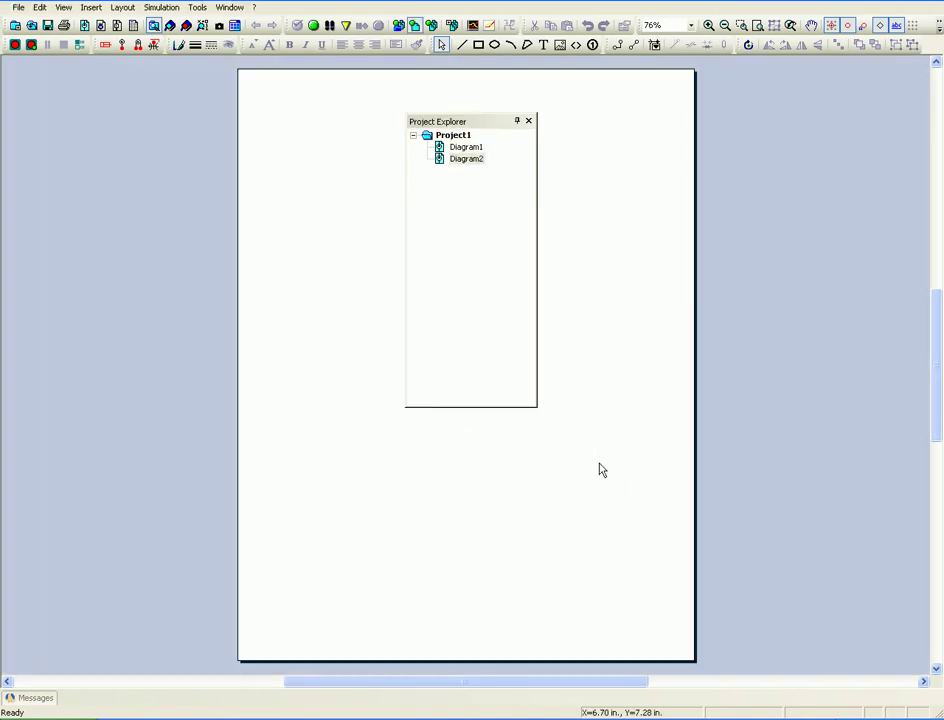
Step: Rename Diagram2 to Drawing2
{"action": "left_click", "coordinate": [414, 136]}
{"action": "left_click", "coordinate": [414, 136]}
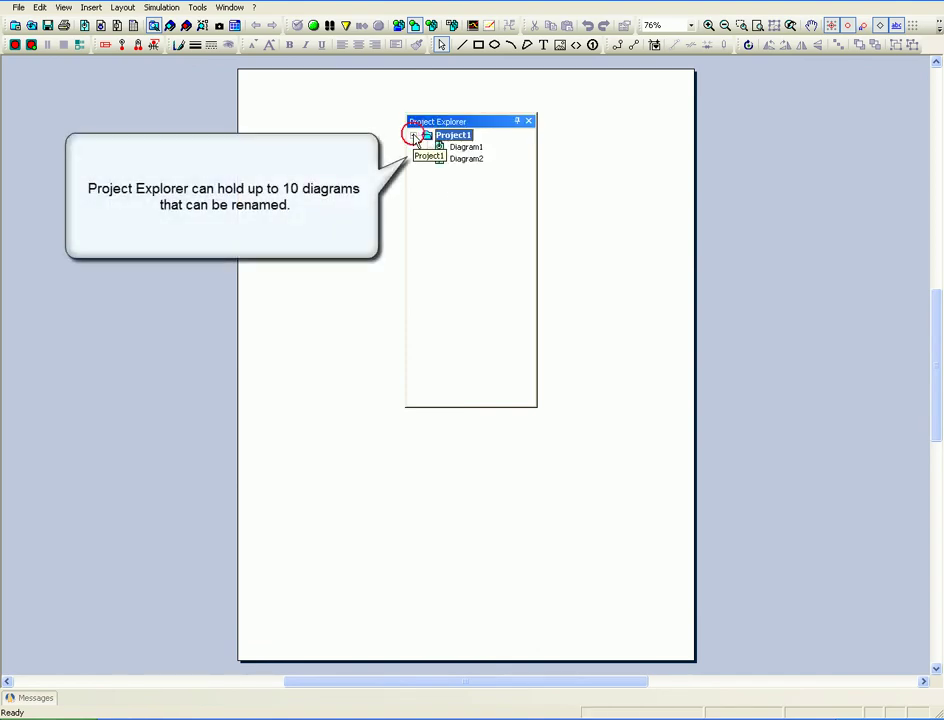
{"action": "right_click", "coordinate": [464, 160]}
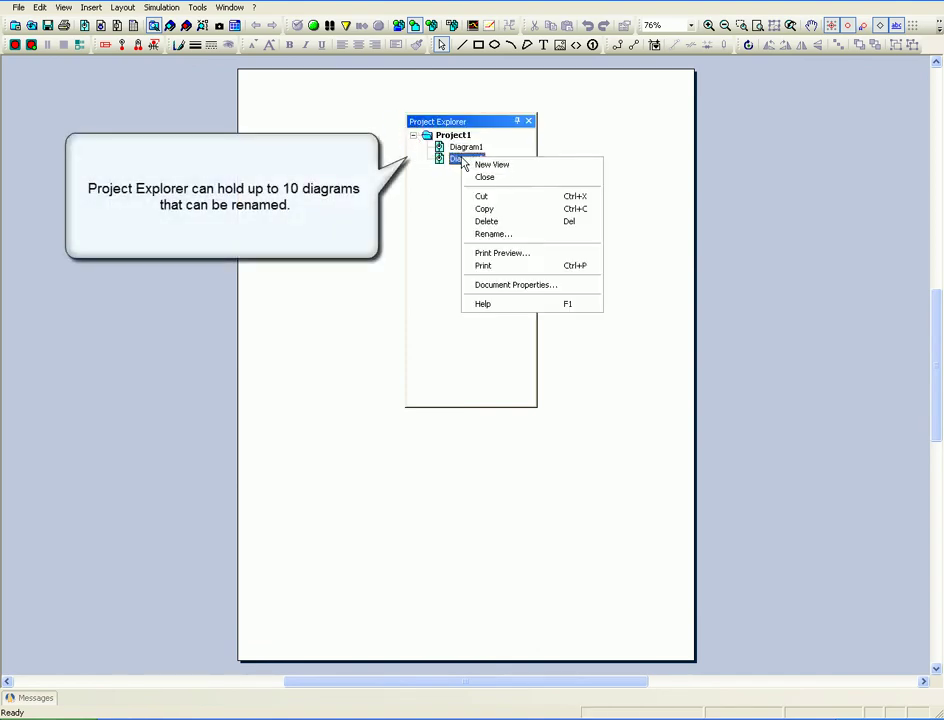
{"action": "left_click", "coordinate": [487, 236]}
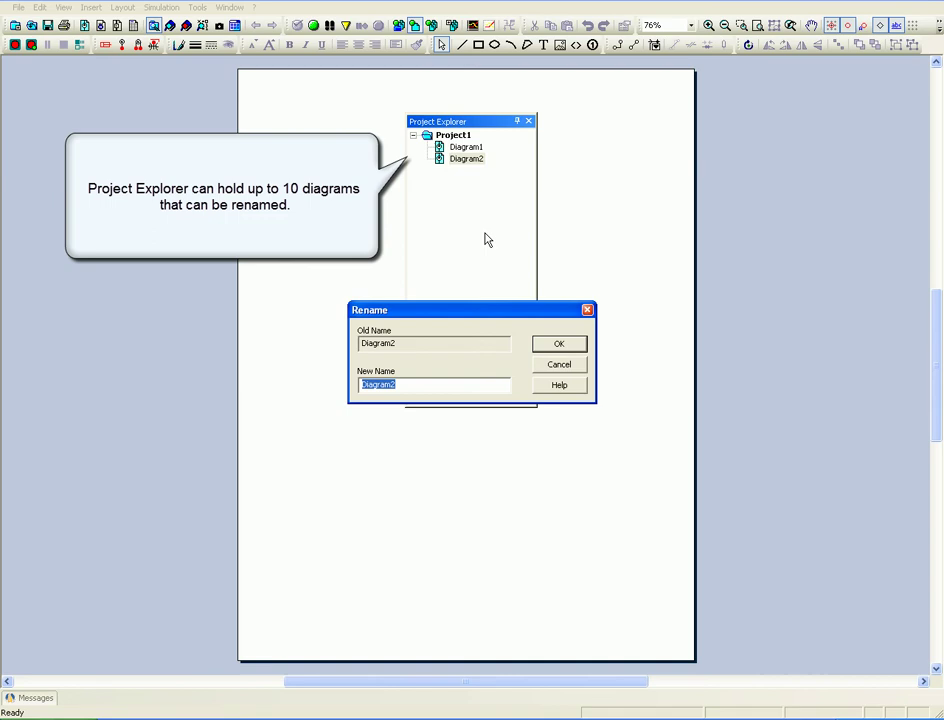
{"action": "type", "text": "Drawing"}
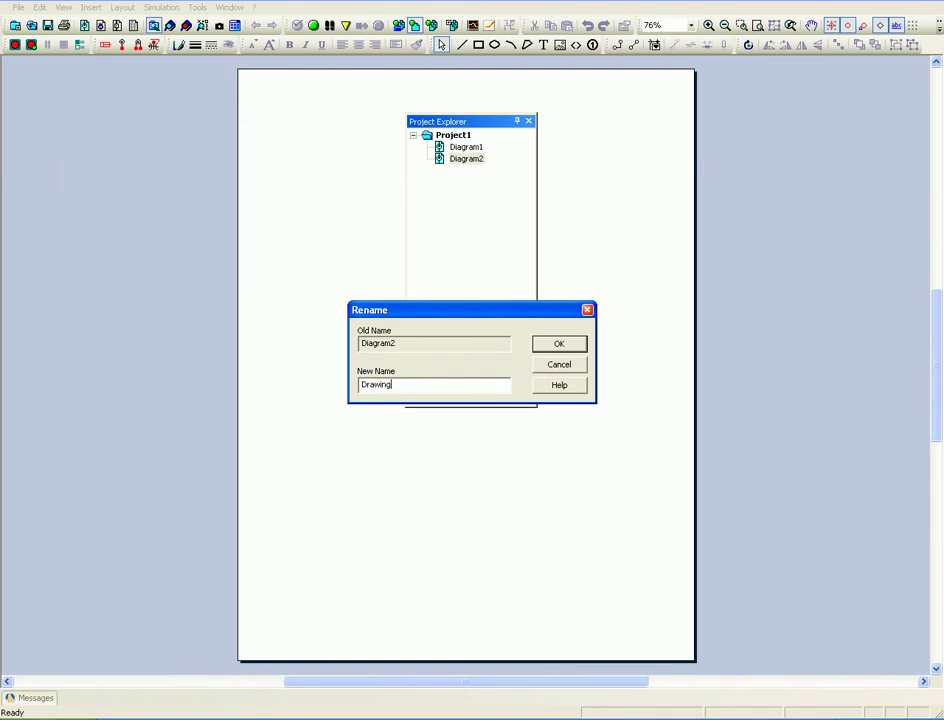
{"action": "left_click", "coordinate": [561, 345]}
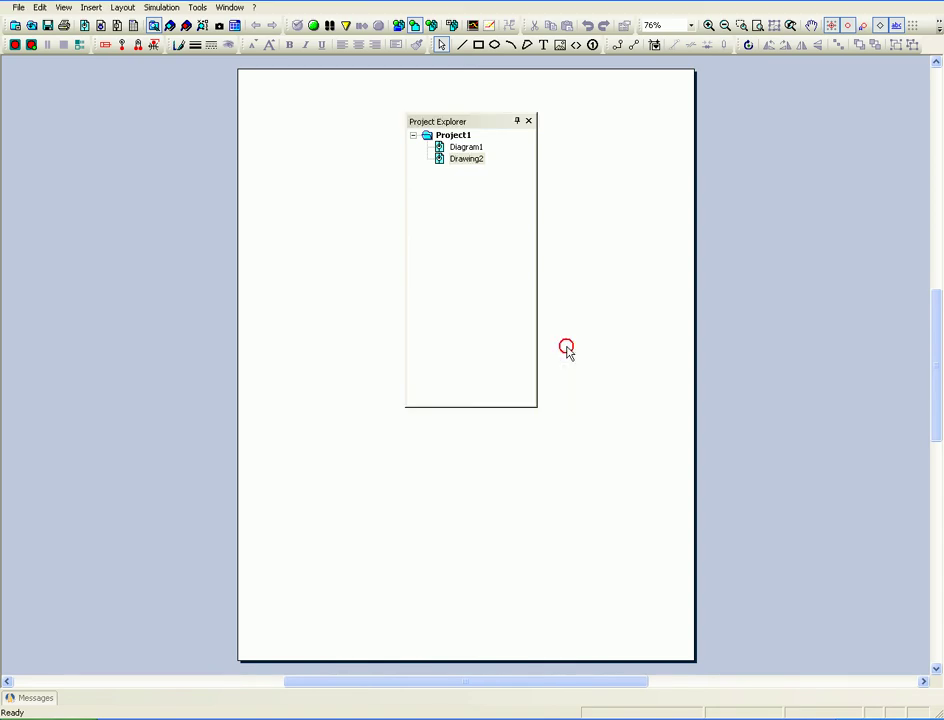
Step: Rename Diagram1 to Example1
{"action": "right_click", "coordinate": [465, 151]}
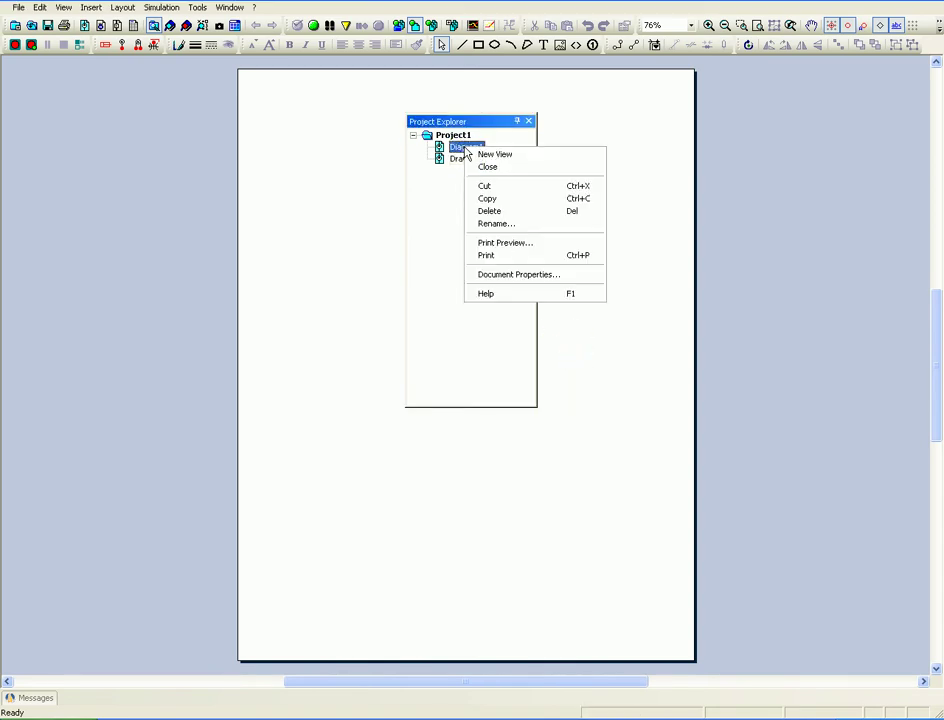
{"action": "left_click", "coordinate": [495, 224]}
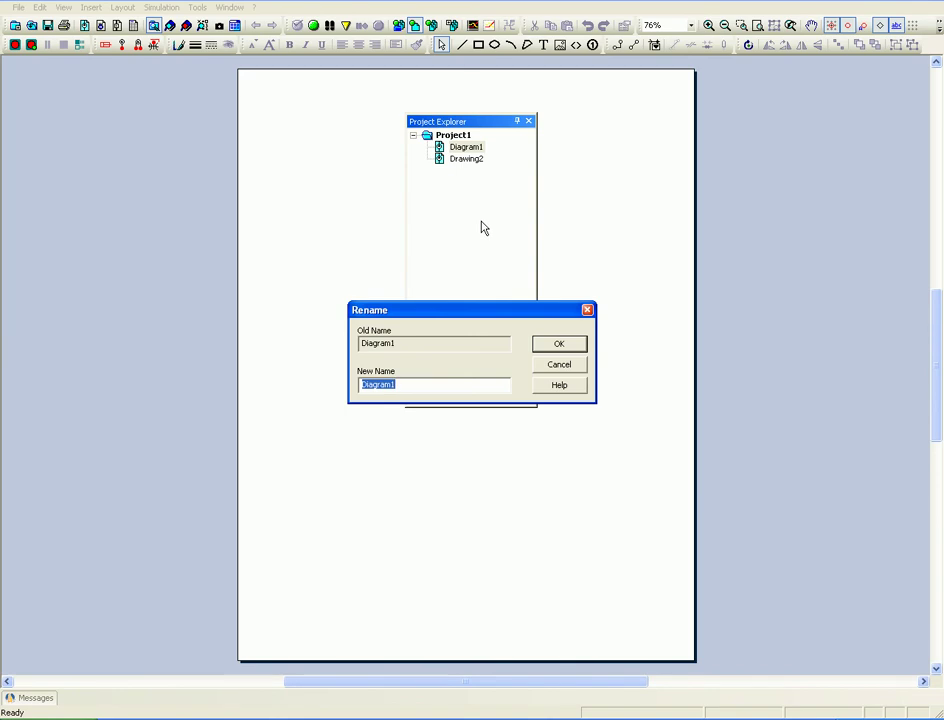
{"action": "type", "text": "Example1"}
{"action": "left_click", "coordinate": [559, 345]}
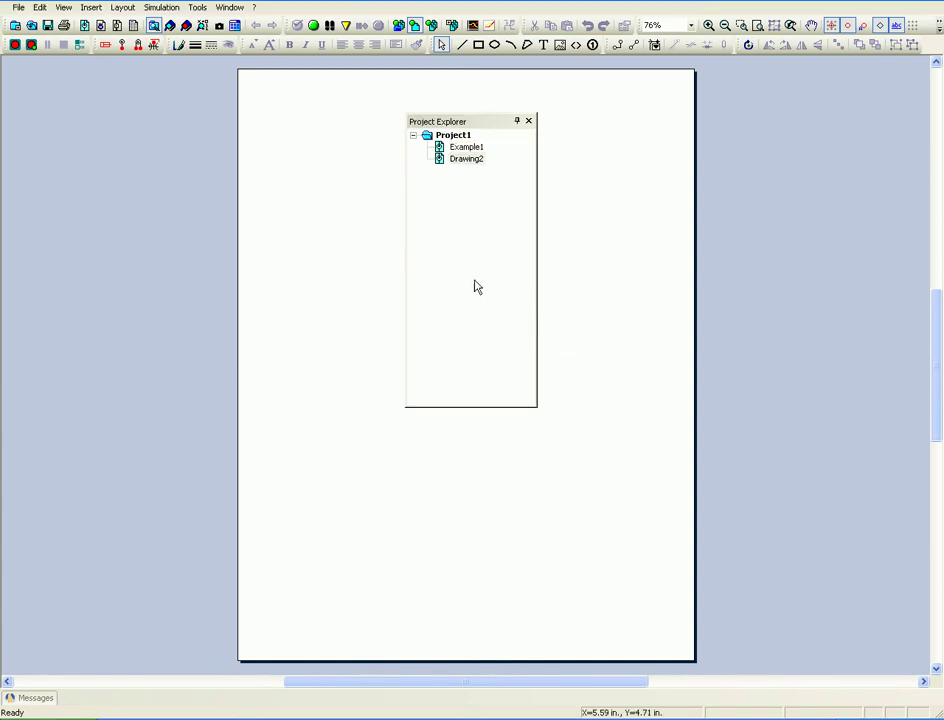
Step: Dock the floating Project Explorer along the right edge of the workspace
{"action": "left_click", "coordinate": [458, 236]}
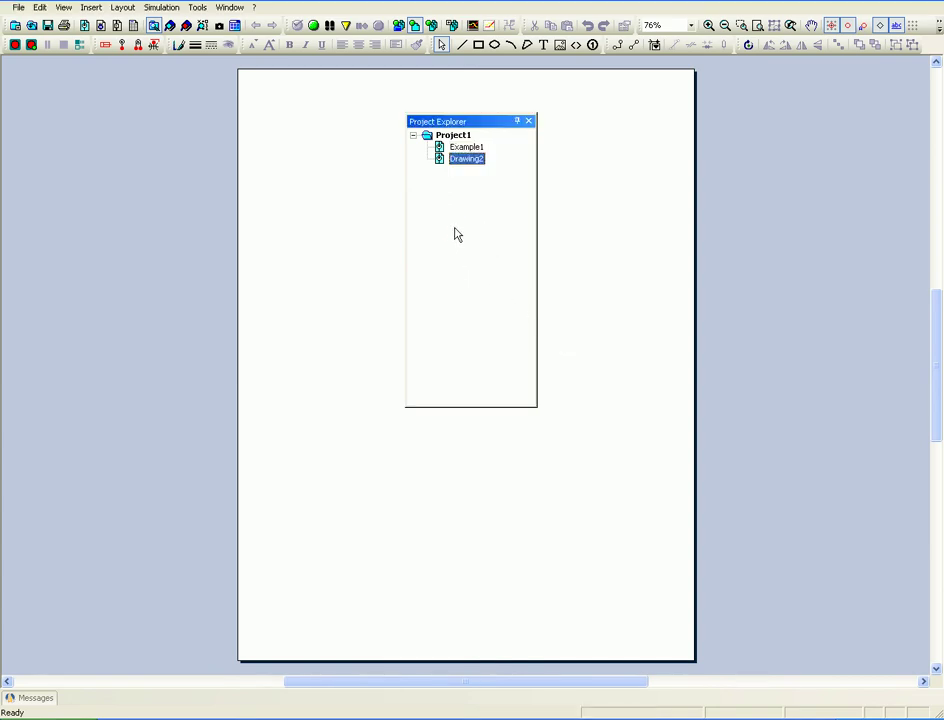
{"action": "right_click", "coordinate": [464, 148]}
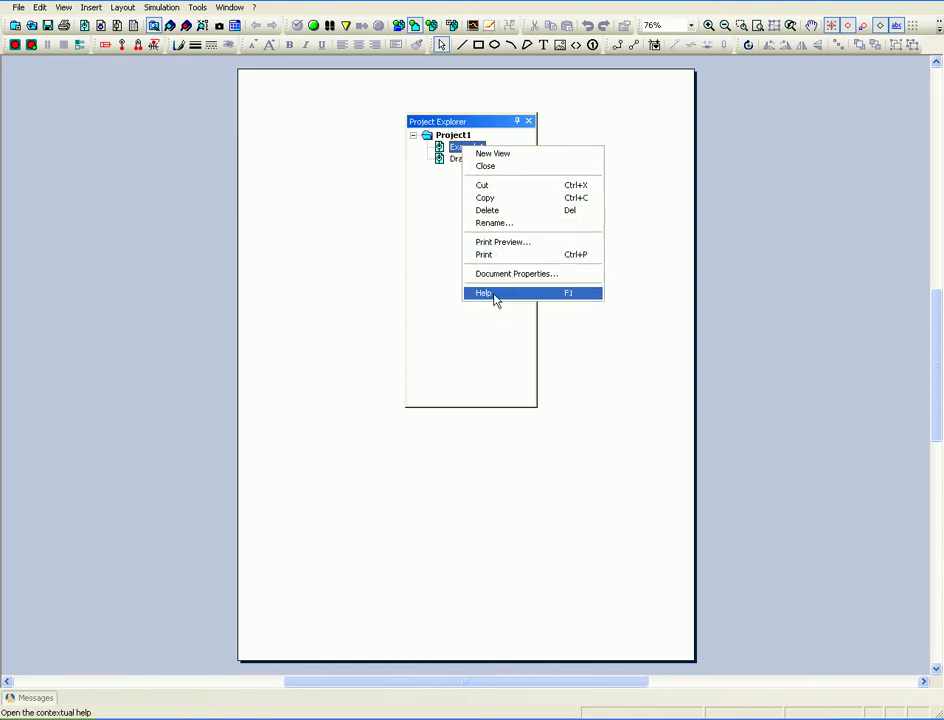
{"action": "left_click", "coordinate": [459, 174]}
{"action": "left_click", "coordinate": [471, 163]}
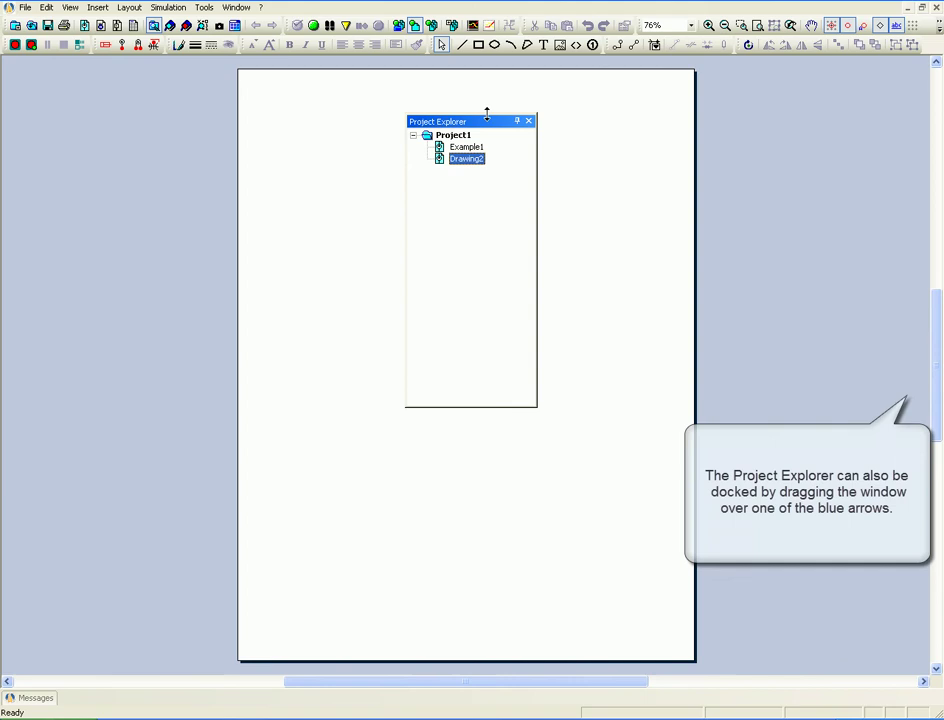
{"action": "left_click", "coordinate": [483, 124]}
{"action": "left_click_drag", "start_coordinate": [489, 130], "coordinate": [584, 148]}
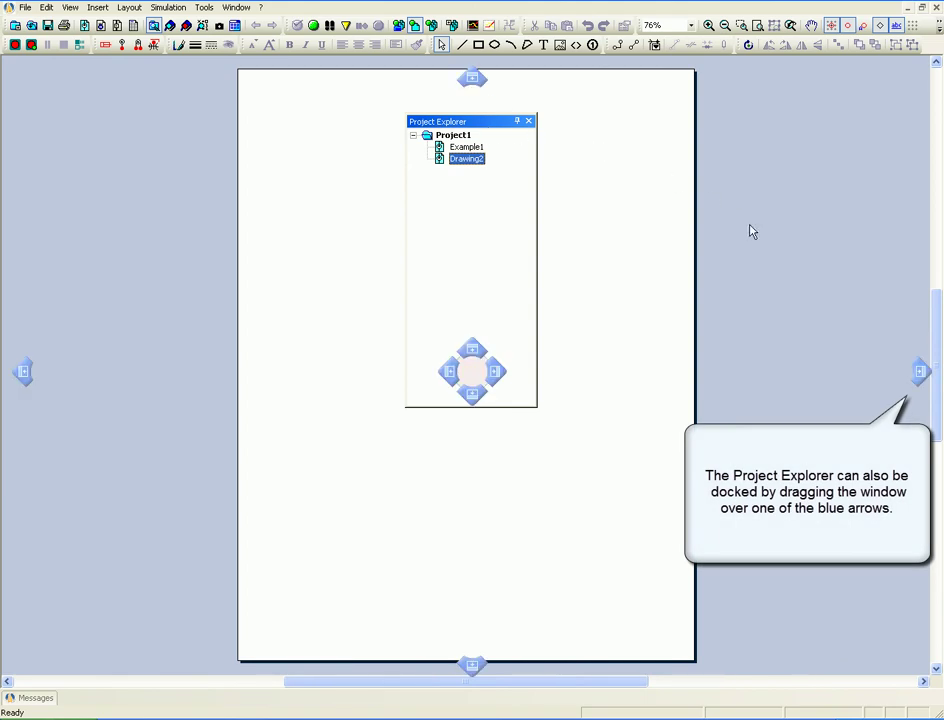
{"action": "left_click_drag", "start_coordinate": [912, 369], "coordinate": [917, 372]}
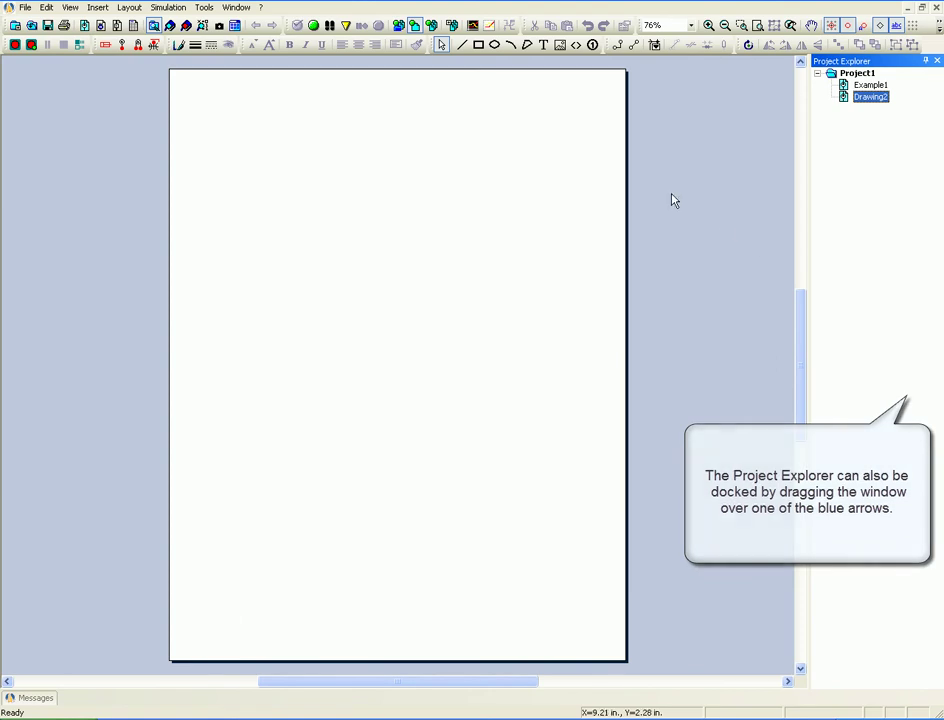
Step: Tile the Example1 and Drawing2 windows horizontally and activate each one
{"action": "left_click", "coordinate": [235, 8]}
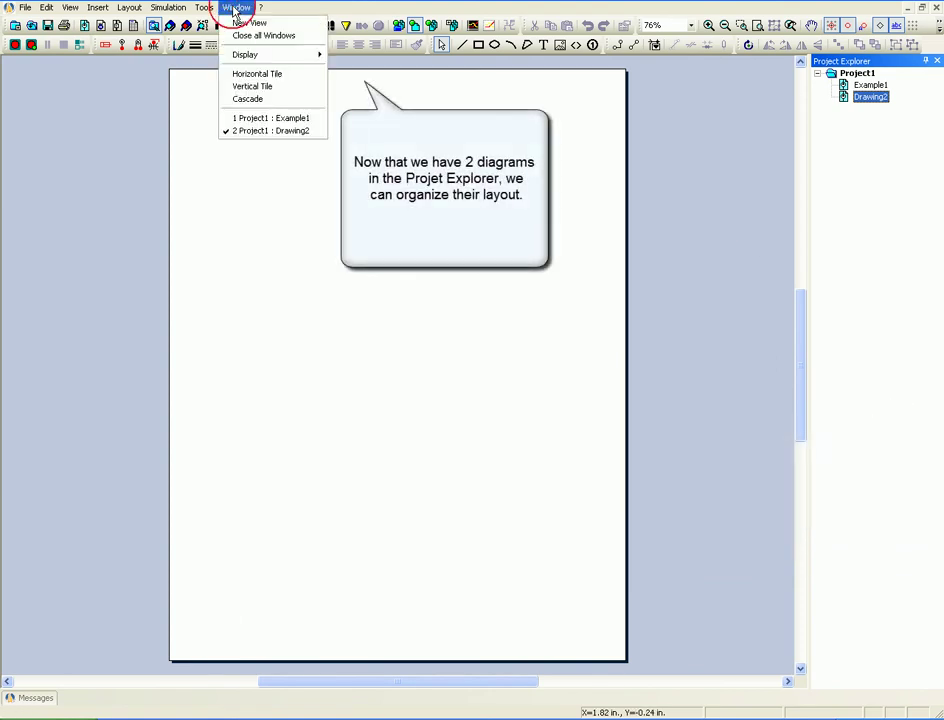
{"action": "left_click", "coordinate": [260, 76]}
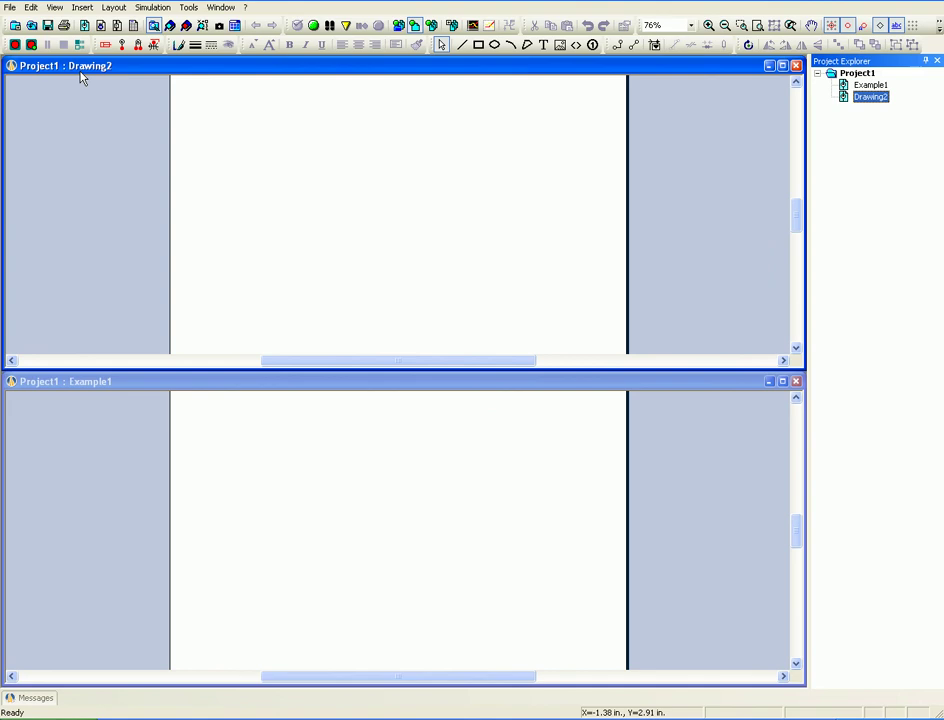
{"action": "left_click", "coordinate": [118, 384]}
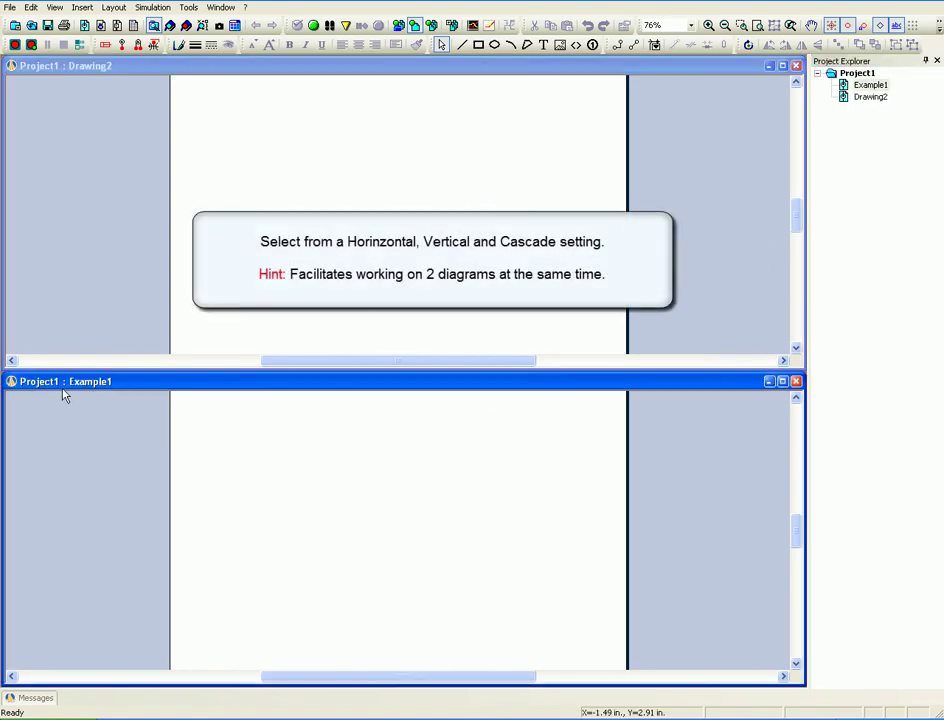
{"action": "left_click", "coordinate": [250, 330]}
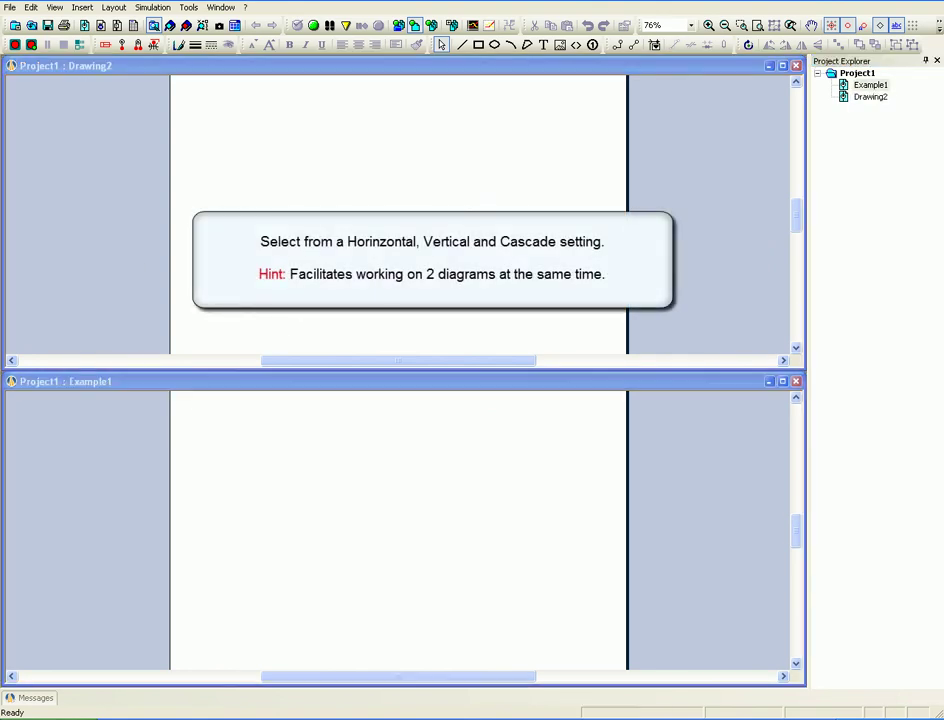
{"action": "mouse_move", "coordinate": [797, 215]}
{"action": "left_mouse_down"}
{"action": "mouse_move", "coordinate": [813, 168]}
{"action": "mouse_move", "coordinate": [815, 257]}
{"action": "mouse_move", "coordinate": [814, 221]}
{"action": "left_mouse_up"}
{"action": "mouse_move", "coordinate": [796, 527]}
{"action": "left_mouse_down"}
{"action": "mouse_move", "coordinate": [799, 488]}
{"action": "mouse_move", "coordinate": [797, 560]}
{"action": "mouse_move", "coordinate": [799, 516]}
{"action": "left_mouse_up"}
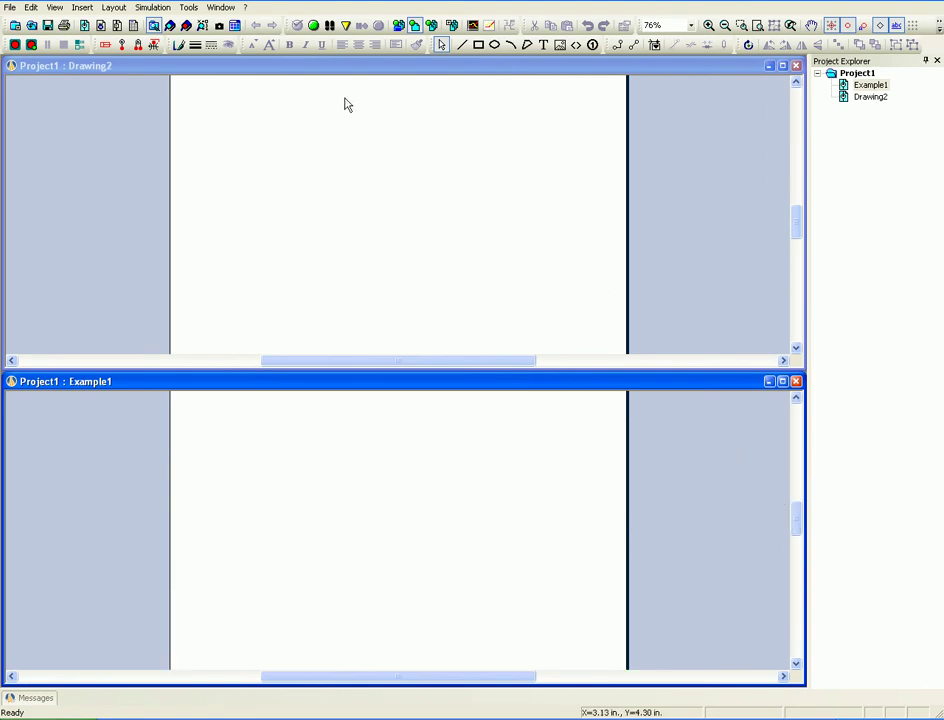
Step: Tile Example1 and Drawing2 vertically, Example1 left and Drawing2 right
{"action": "left_click", "coordinate": [221, 8]}
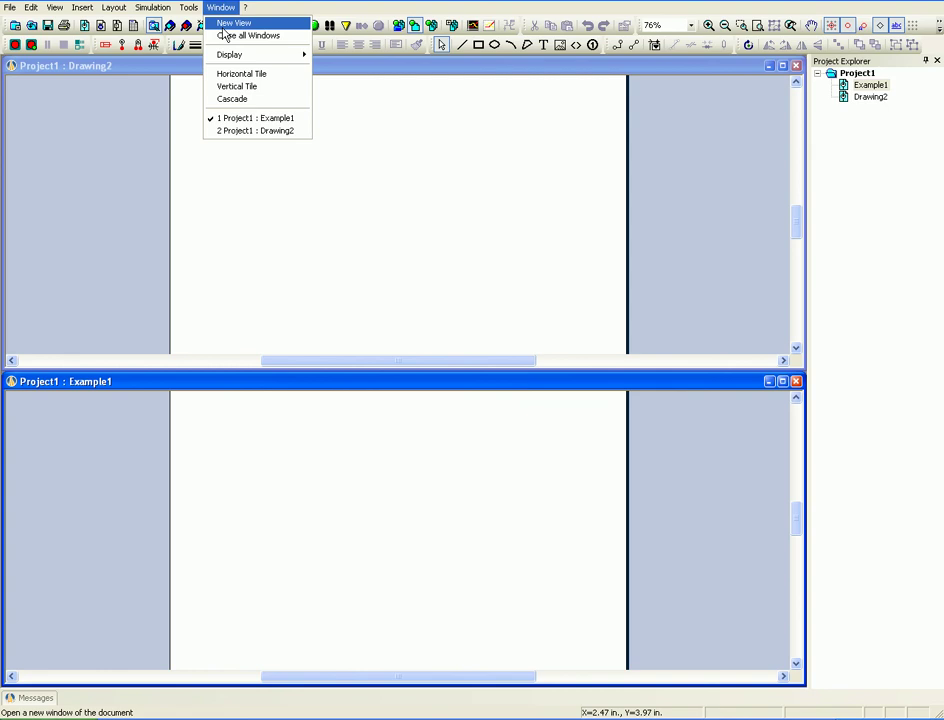
{"action": "left_click", "coordinate": [233, 86]}
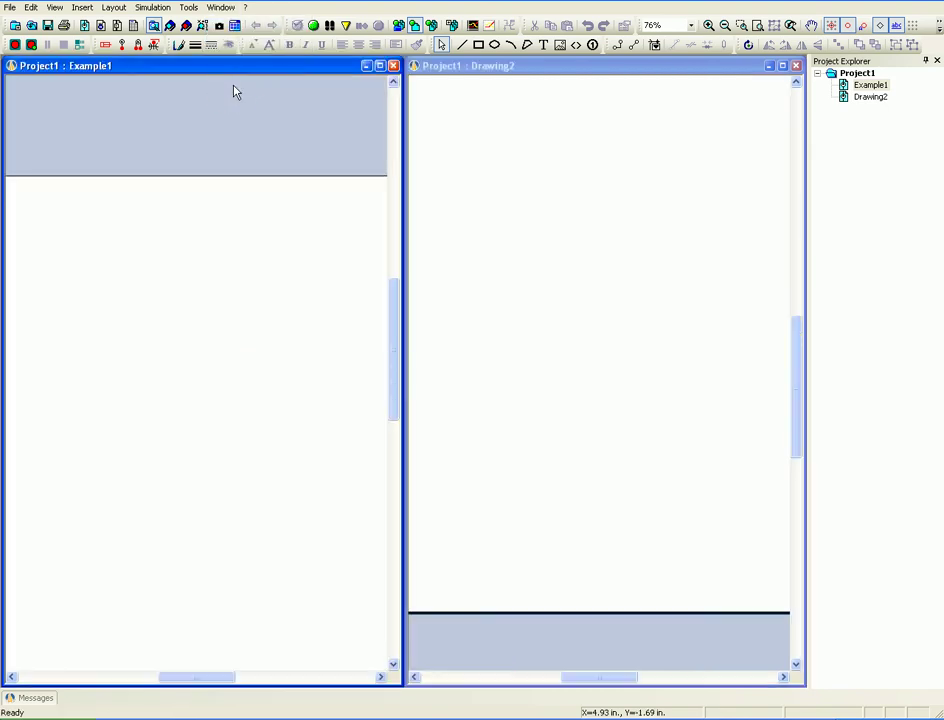
{"action": "left_click", "coordinate": [276, 66]}
{"action": "left_click_drag", "start_coordinate": [394, 320], "coordinate": [398, 348]}
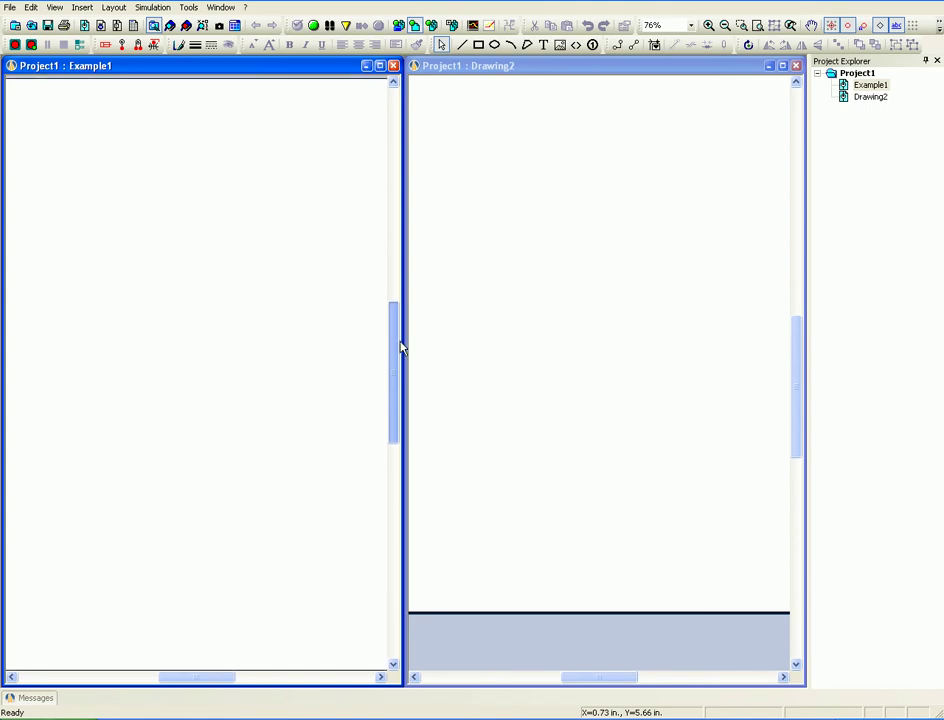
{"action": "mouse_move", "coordinate": [796, 390]}
{"action": "left_mouse_down"}
{"action": "mouse_move", "coordinate": [800, 350]}
{"action": "mouse_move", "coordinate": [805, 373]}
{"action": "left_mouse_up"}
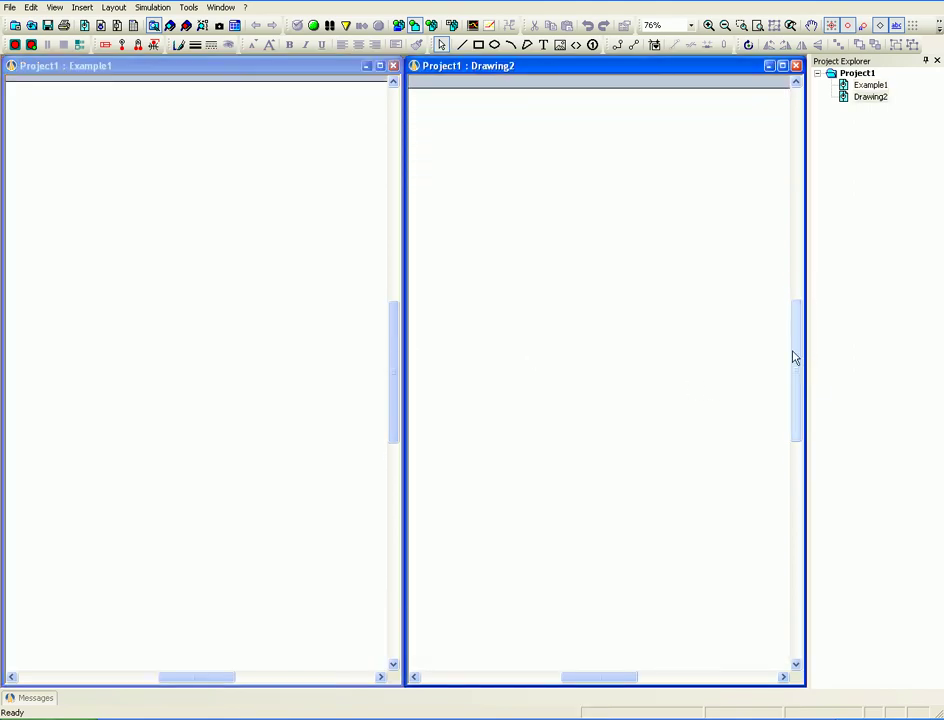
Step: Close Drawing2 and maximize Example1 to fill the workspace
{"action": "right_click", "coordinate": [866, 97]}
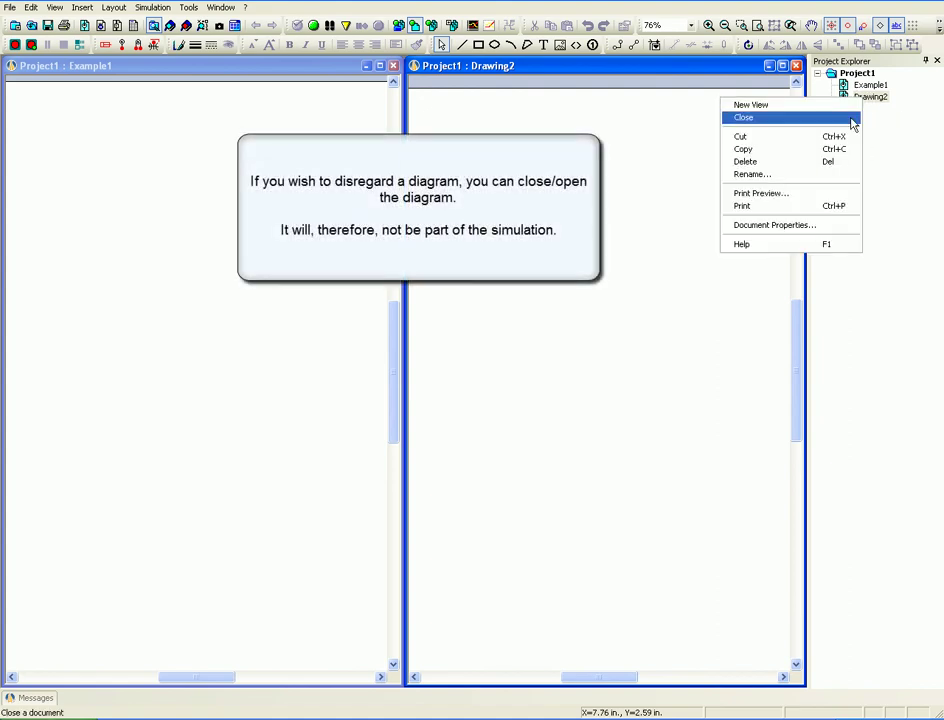
{"action": "left_click", "coordinate": [852, 118]}
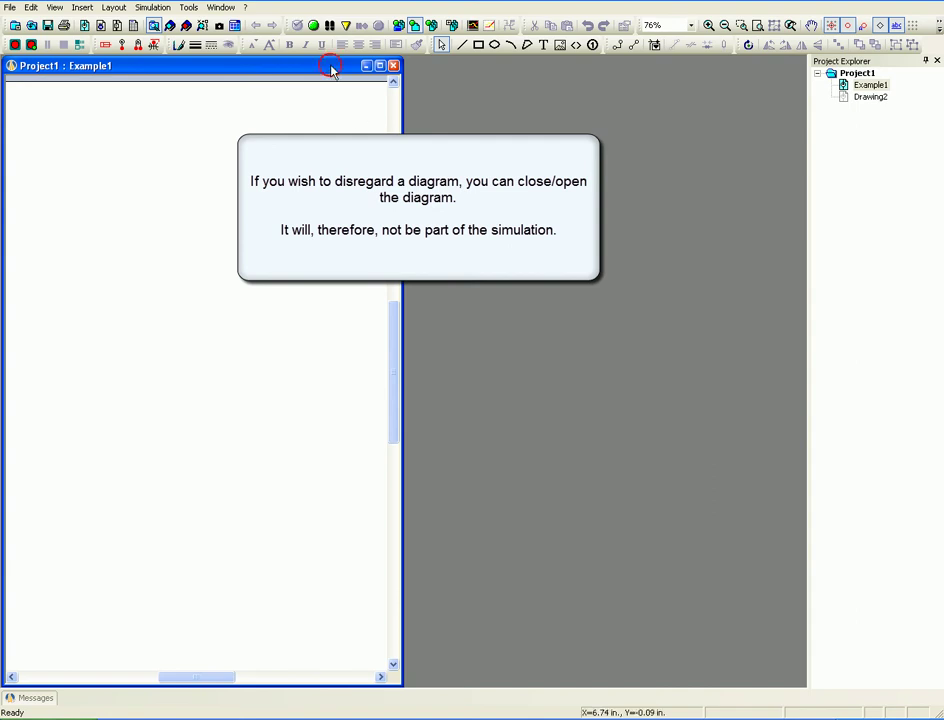
{"action": "left_click_drag", "start_coordinate": [333, 72], "coordinate": [337, 71]}
{"action": "left_click_drag", "start_coordinate": [406, 101], "coordinate": [806, 143]}
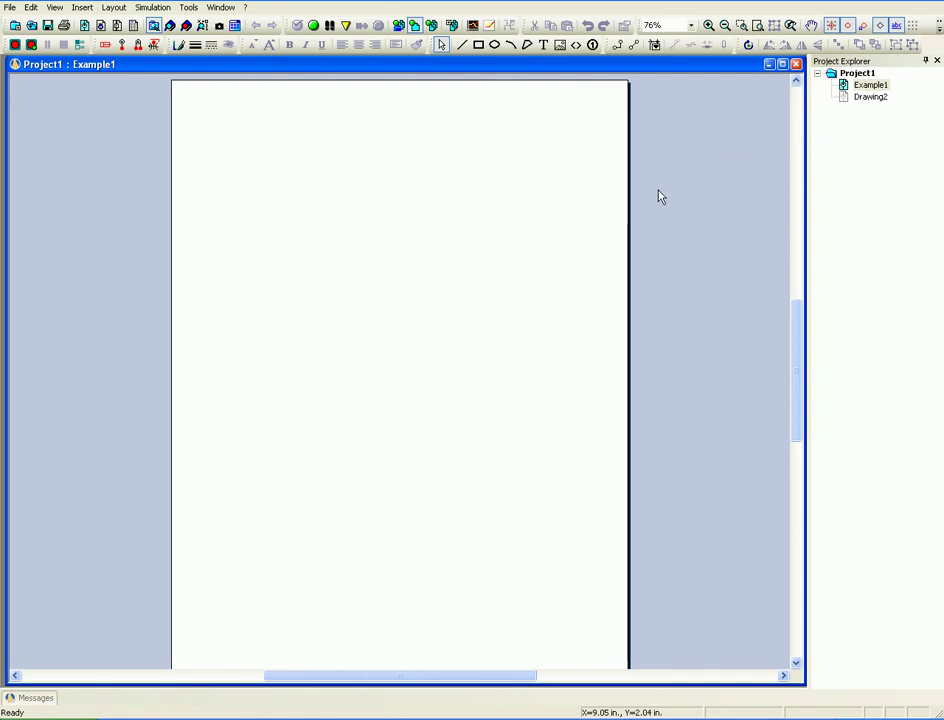
{"action": "double_click", "coordinate": [639, 65]}
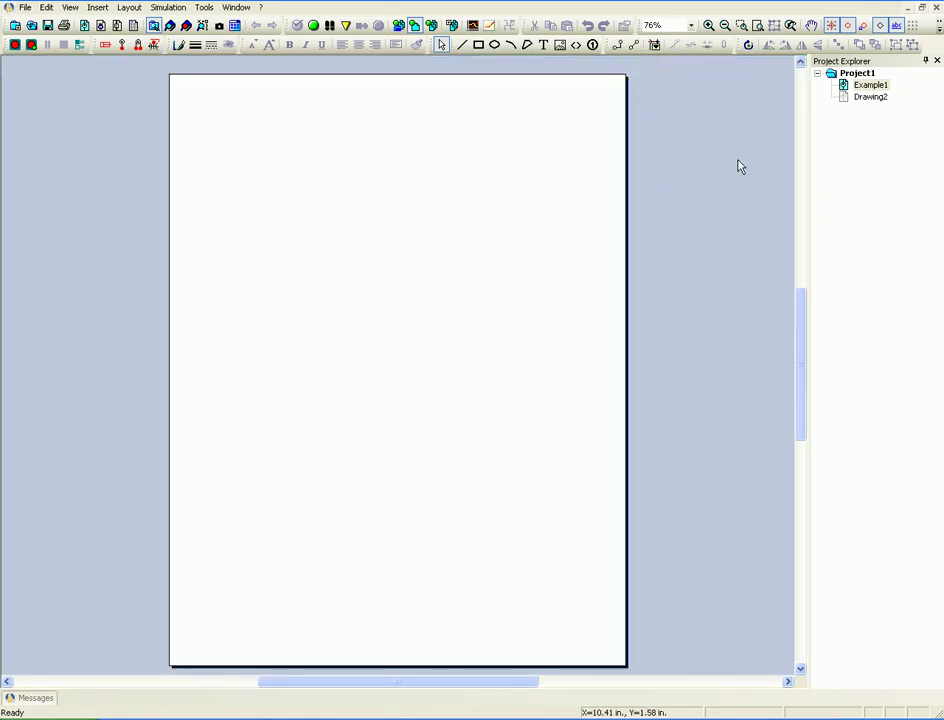
Step: Reopen Drawing2 from the Project Explorer
{"action": "left_click", "coordinate": [863, 99]}
{"action": "right_click", "coordinate": [861, 102]}
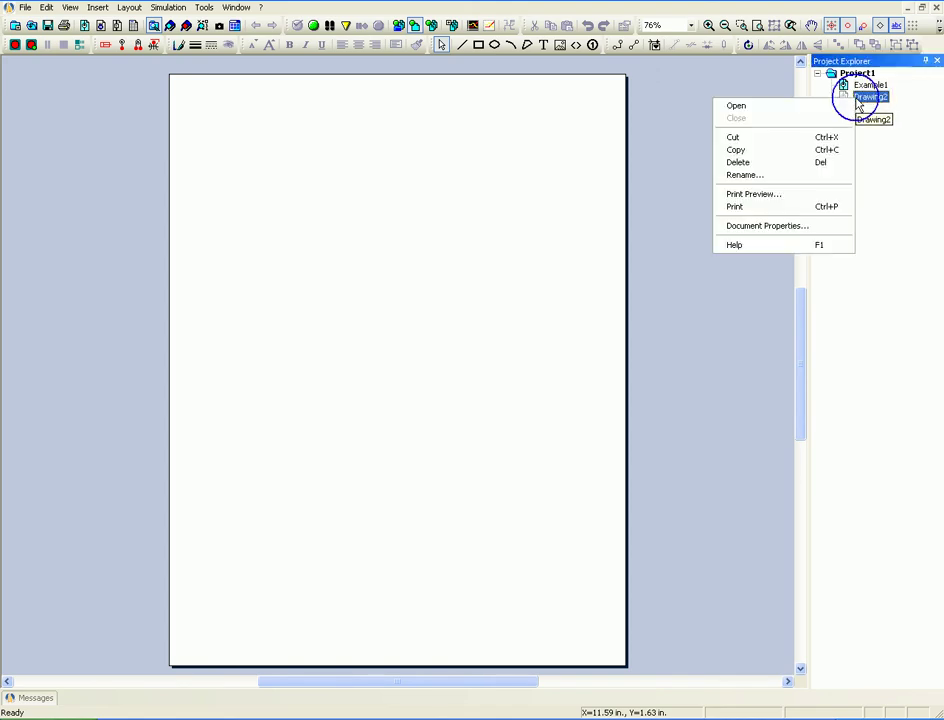
{"action": "left_click", "coordinate": [740, 108]}
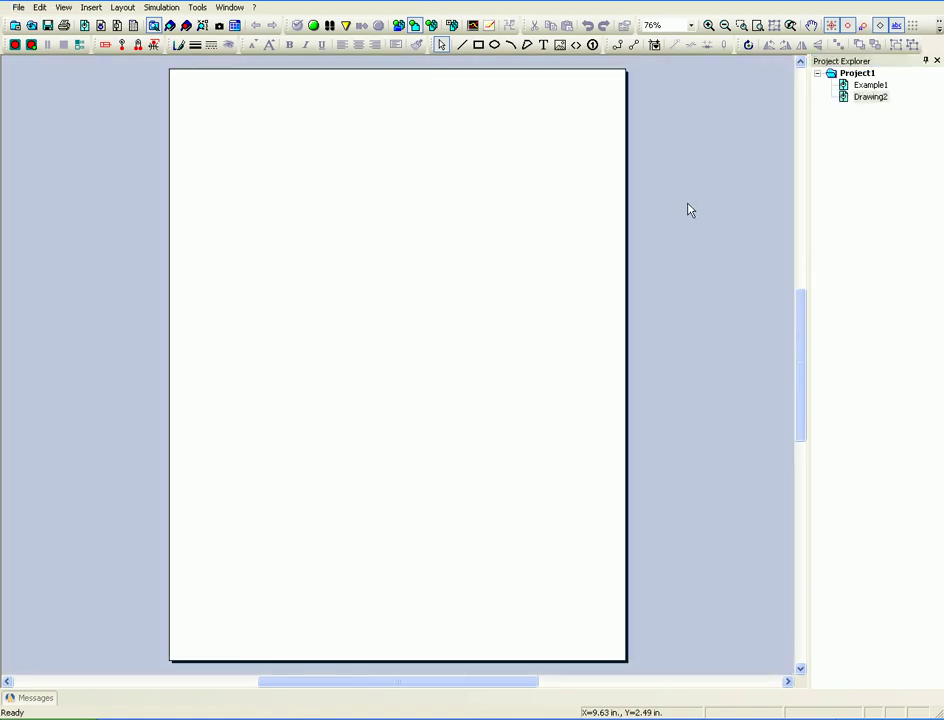
Step: Add a new folder, Folder1, to Project1
{"action": "left_click", "coordinate": [908, 66]}
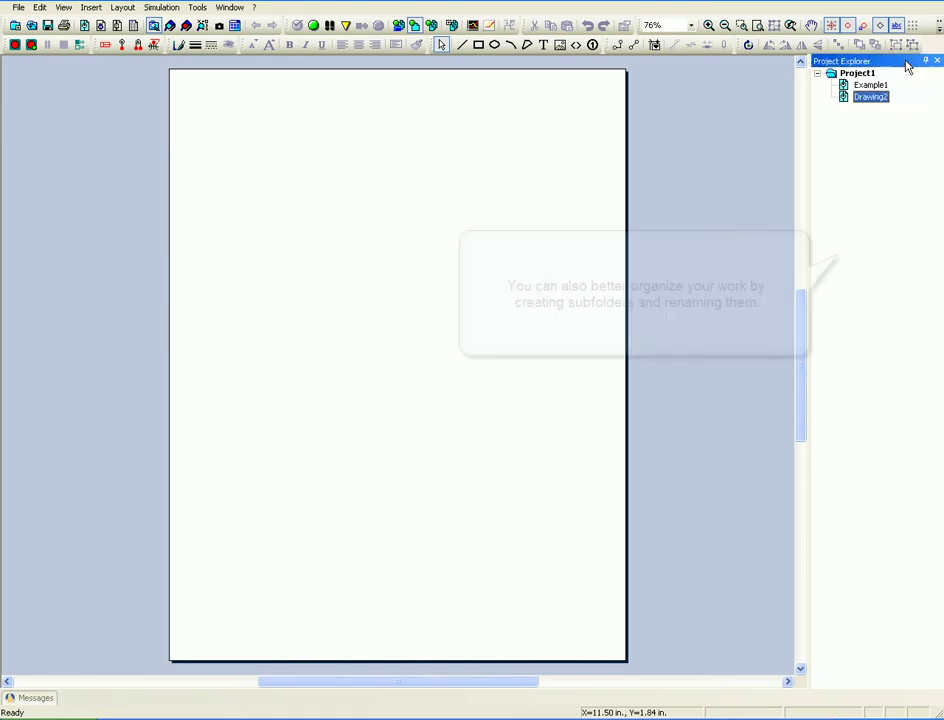
{"action": "right_click", "coordinate": [864, 75]}
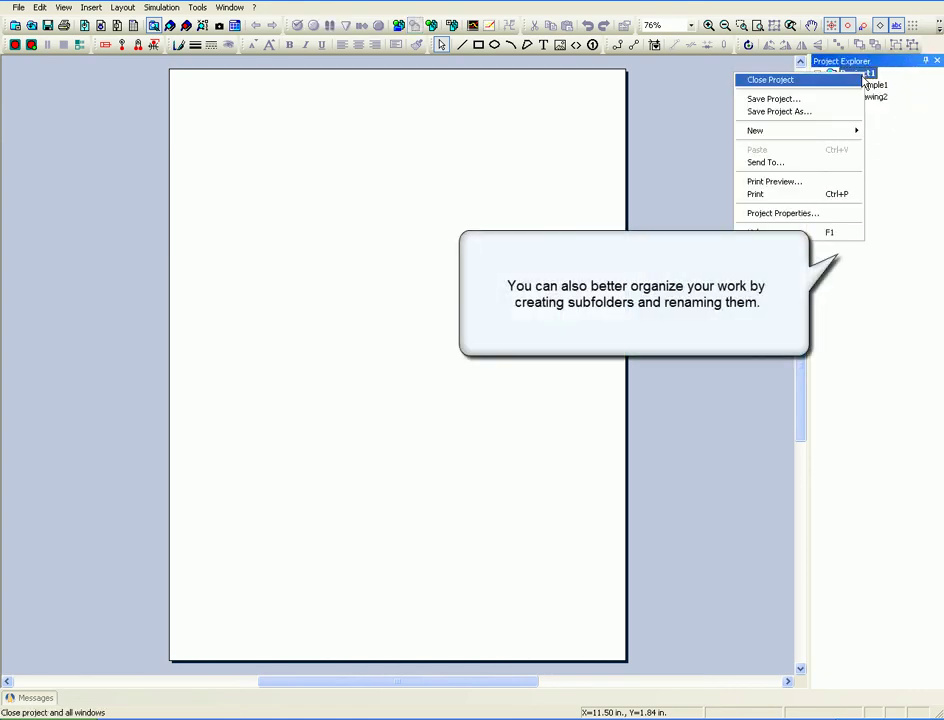
{"action": "mouse_move", "coordinate": [813, 134]}
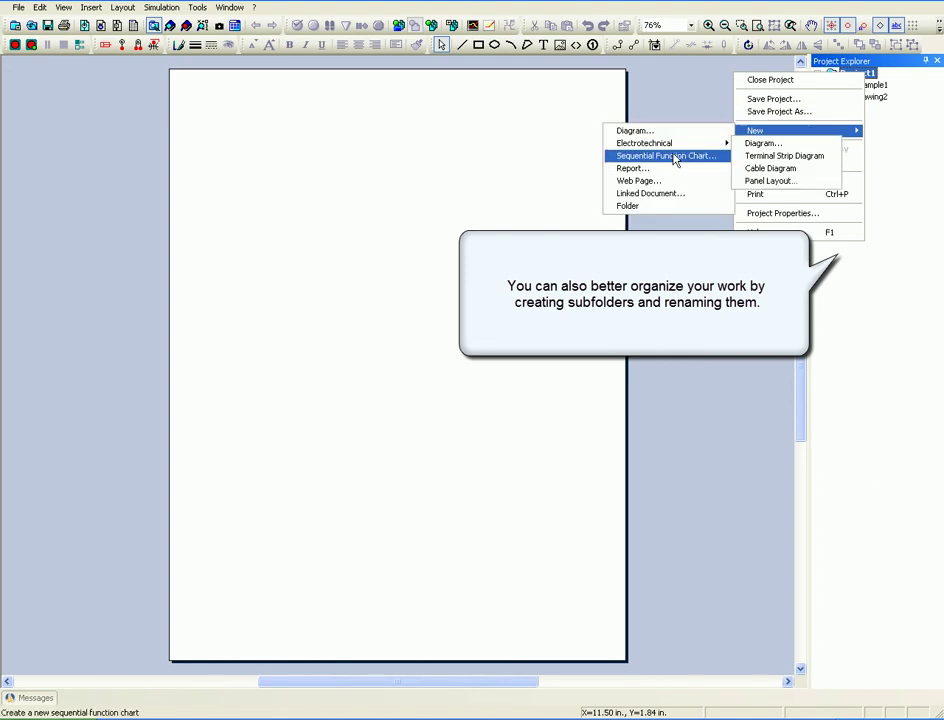
{"action": "left_click", "coordinate": [649, 207]}
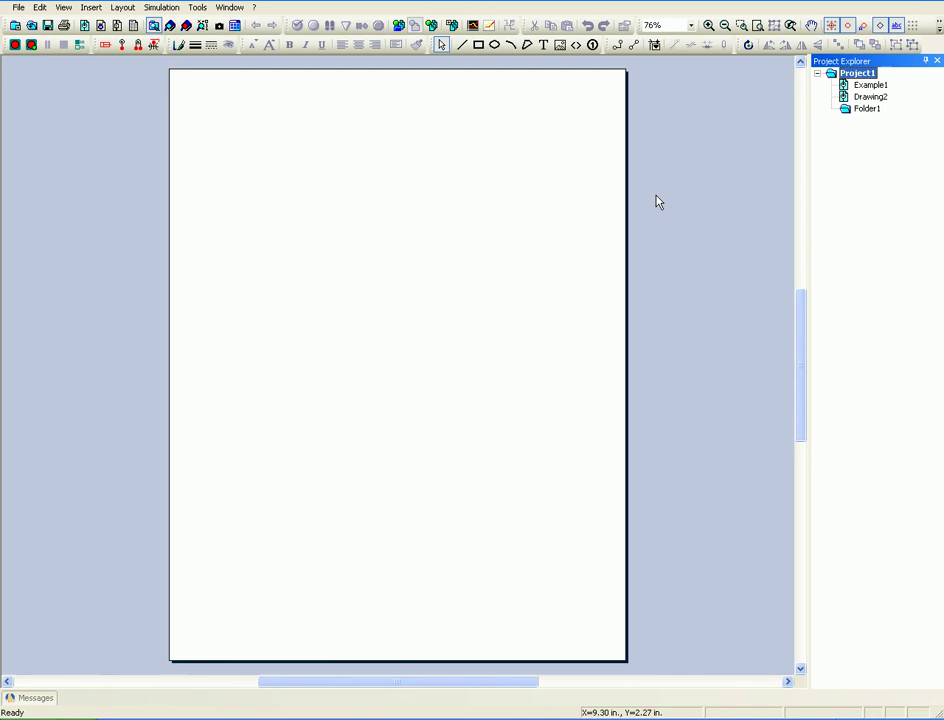
Step: Create a blank Diagram1 inside Folder1 with no template
{"action": "right_click", "coordinate": [864, 110]}
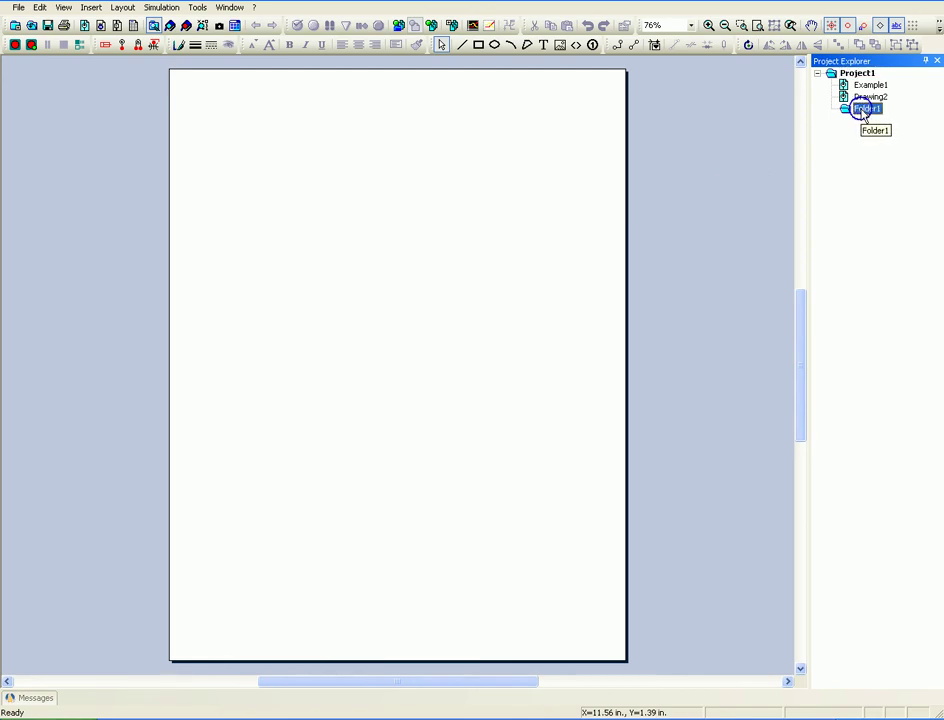
{"action": "mouse_move", "coordinate": [843, 122]}
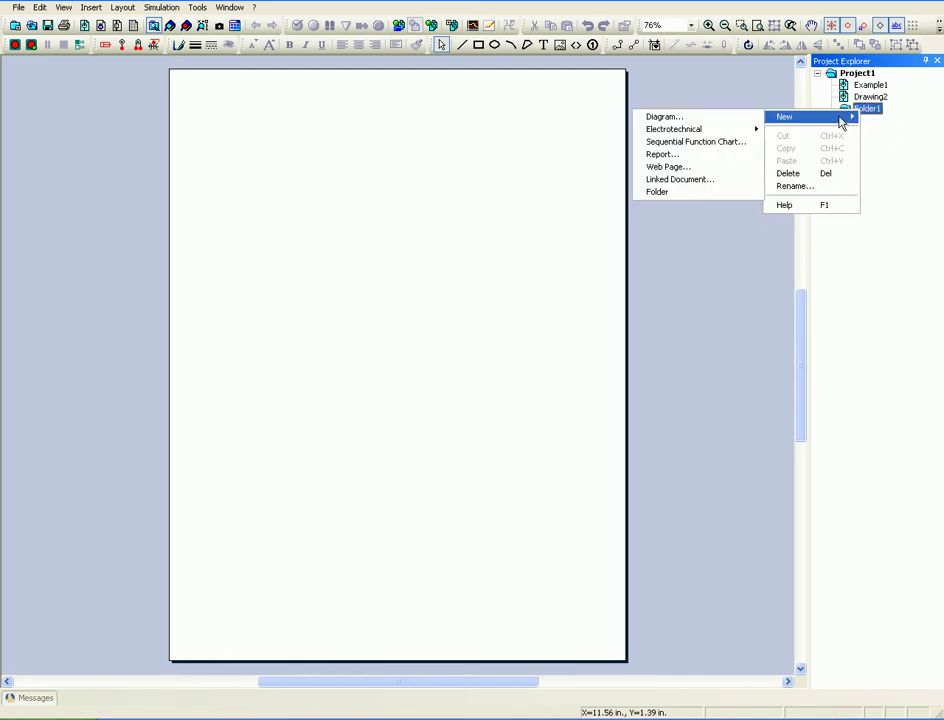
{"action": "left_click", "coordinate": [687, 121]}
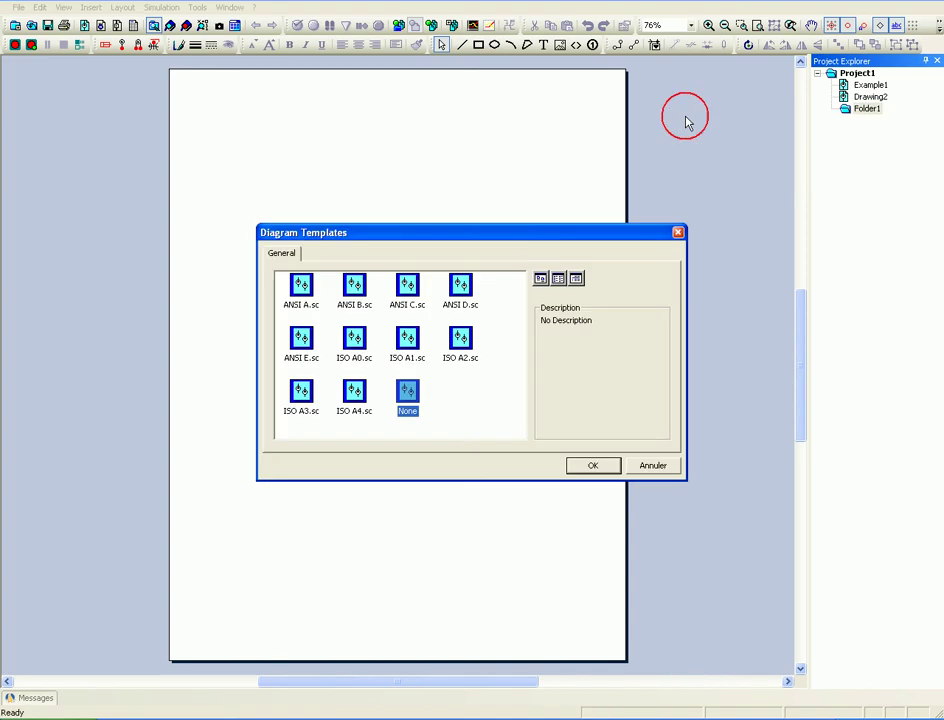
{"action": "left_click", "coordinate": [592, 466]}
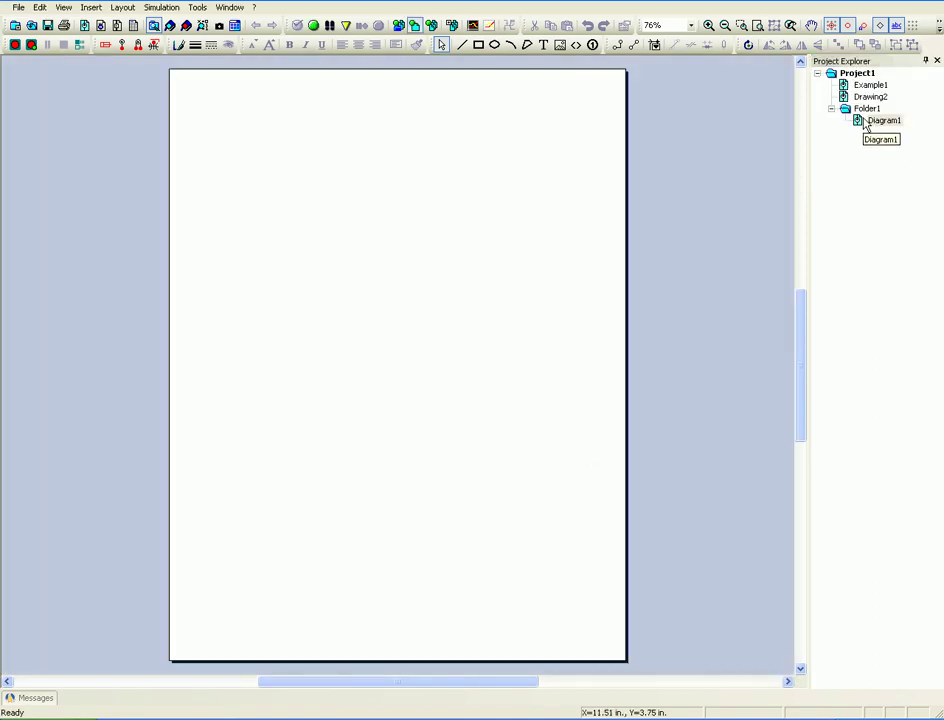
{"action": "left_click", "coordinate": [831, 110]}
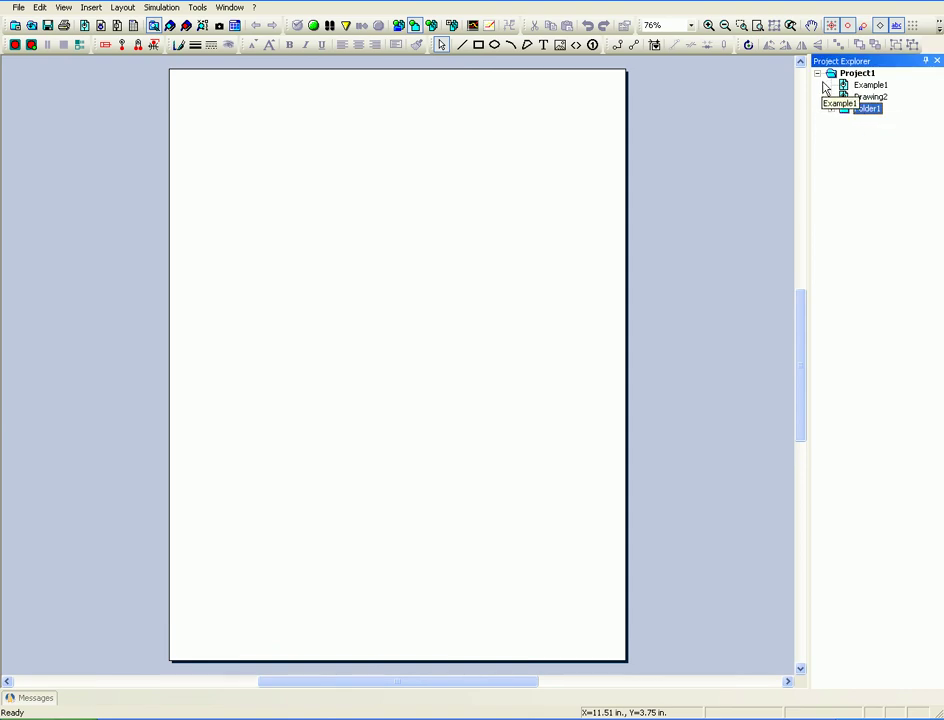
{"action": "left_click", "coordinate": [819, 74]}
{"action": "left_click", "coordinate": [819, 74]}
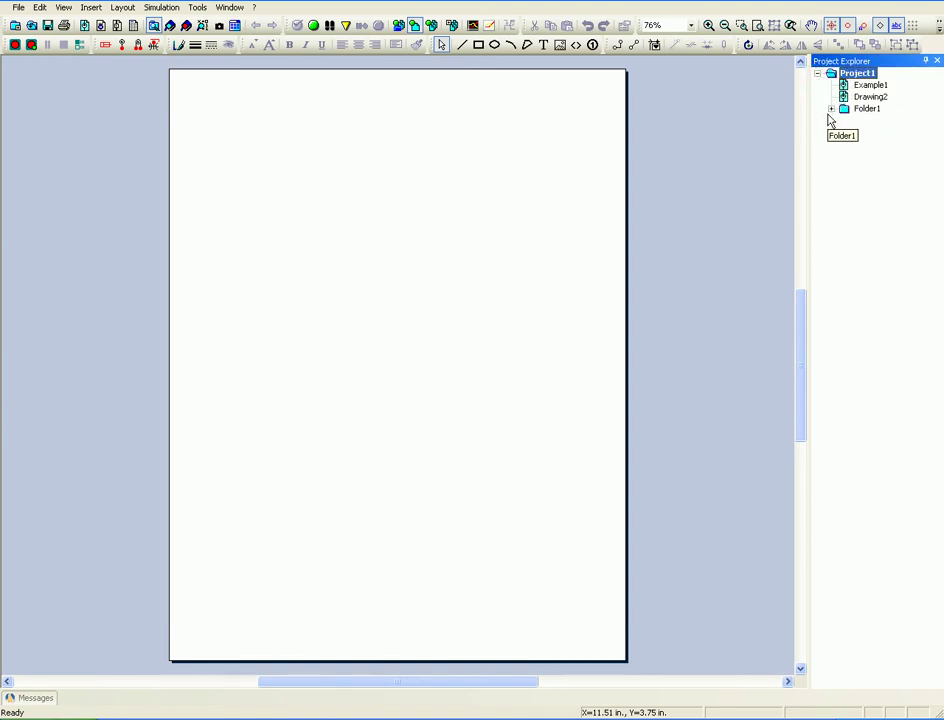
{"action": "left_click", "coordinate": [831, 110]}
{"action": "left_click_drag", "start_coordinate": [866, 117], "coordinate": [866, 112]}
Step: Rename the Folder1 folder to Lab1
{"action": "right_click", "coordinate": [866, 112]}
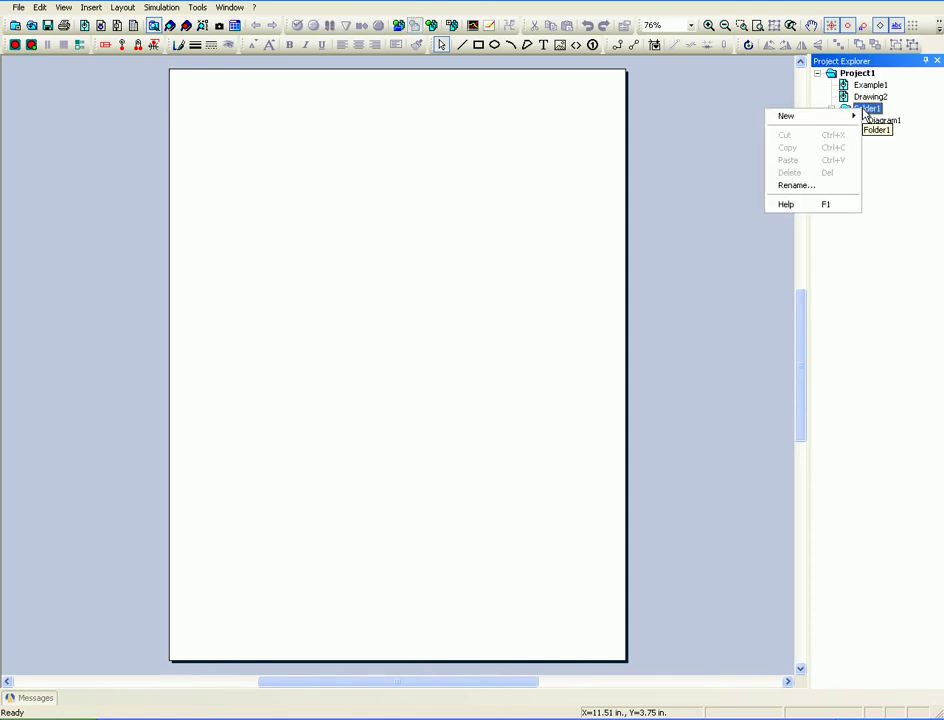
{"action": "left_click", "coordinate": [792, 186]}
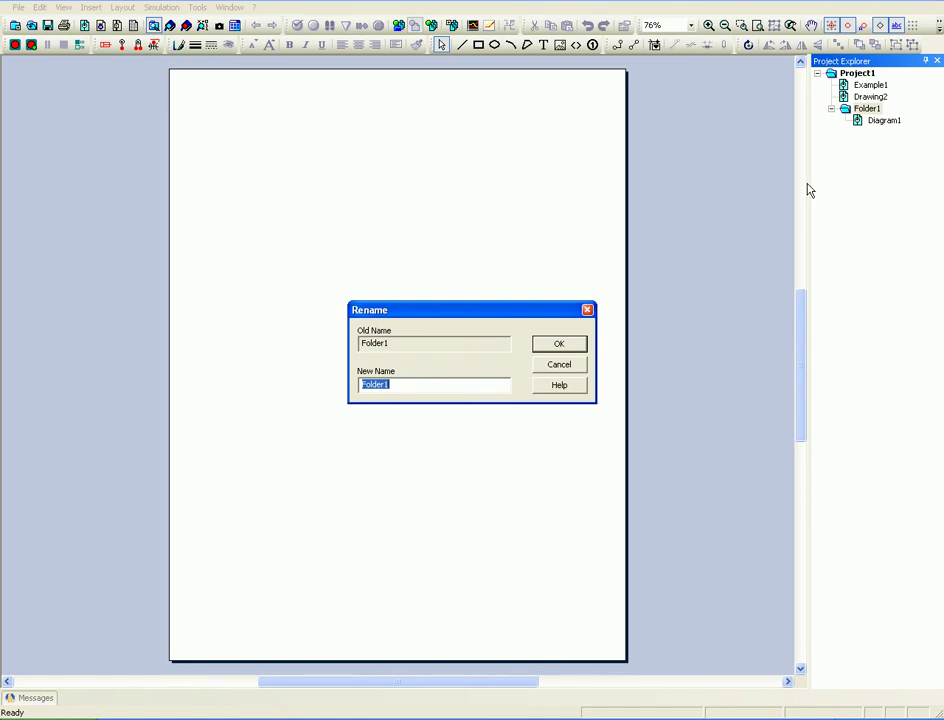
{"action": "type", "text": "Lab1"}
{"action": "left_click", "coordinate": [565, 343]}
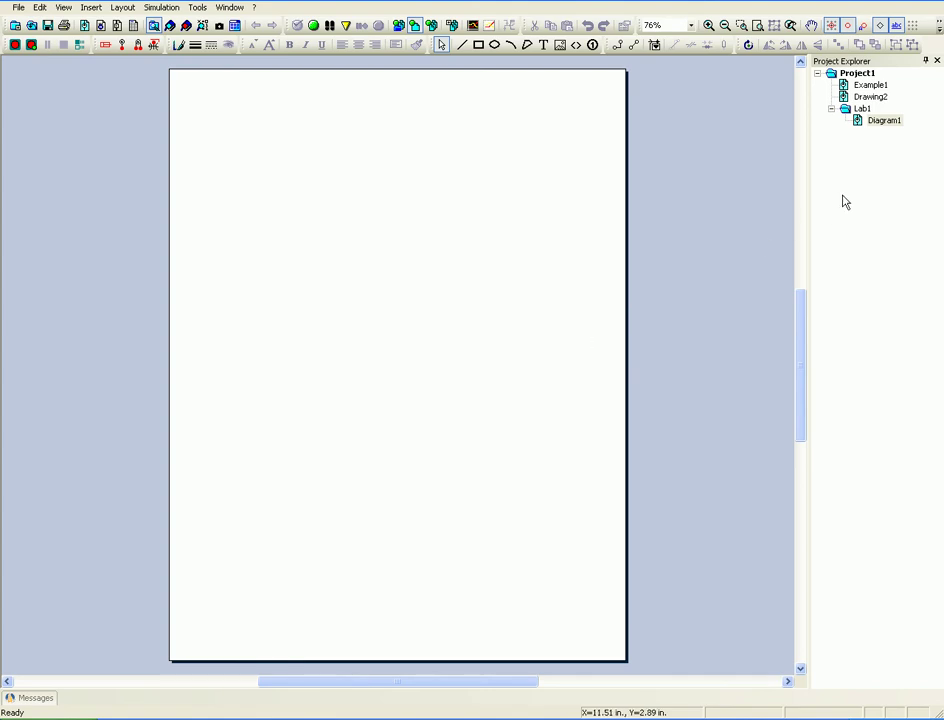
Step: Delete Diagram1 from the Lab1 folder, confirming the deletion with Oui
{"action": "right_click", "coordinate": [884, 122]}
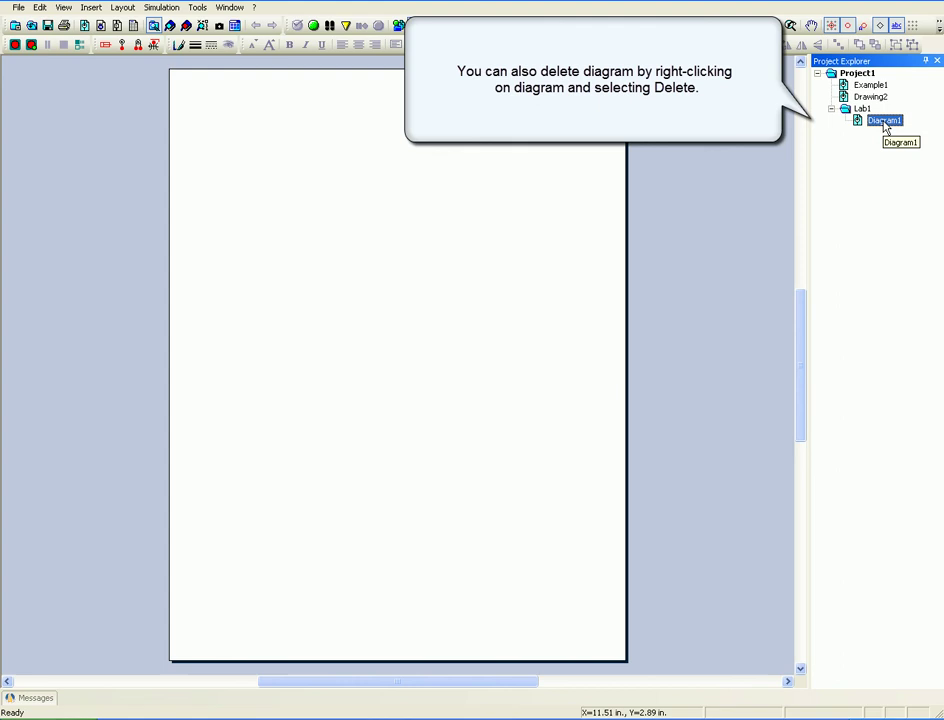
{"action": "right_click", "coordinate": [885, 122]}
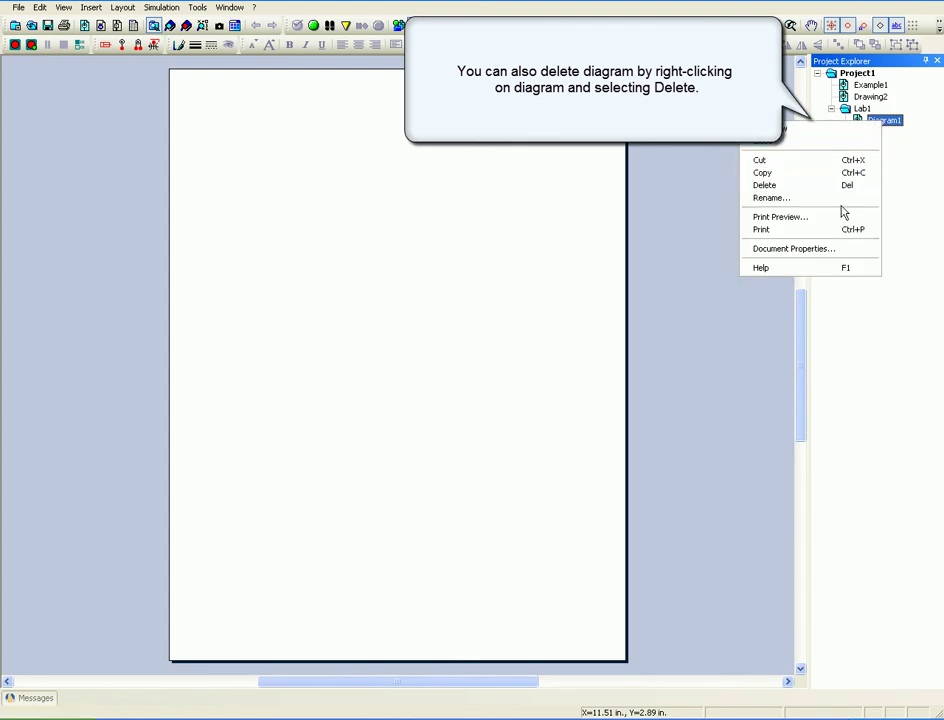
{"action": "left_click", "coordinate": [835, 187]}
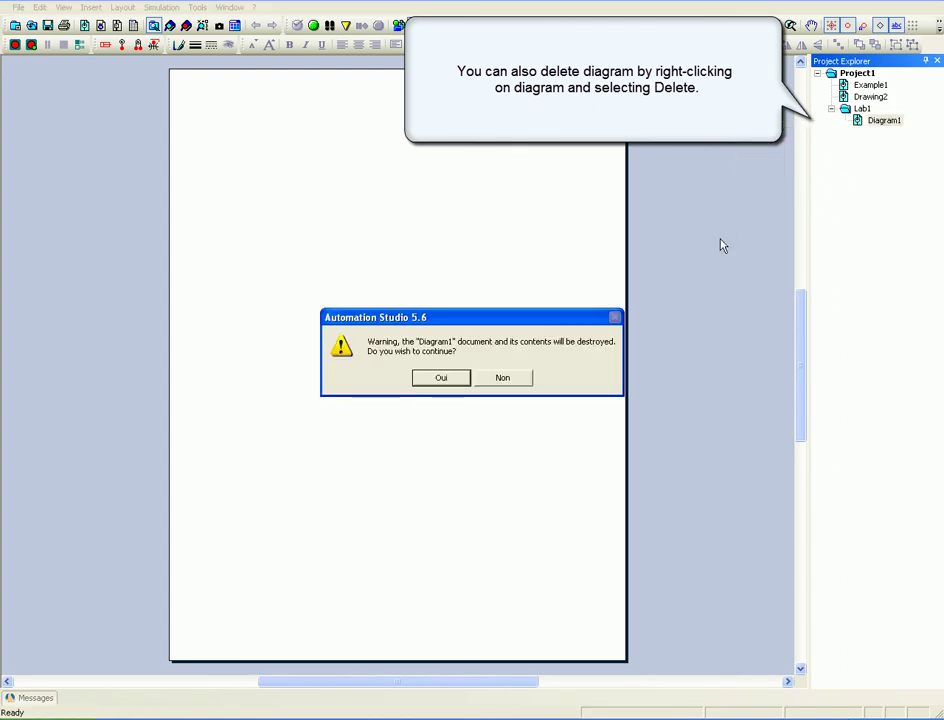
{"action": "left_click", "coordinate": [441, 378]}
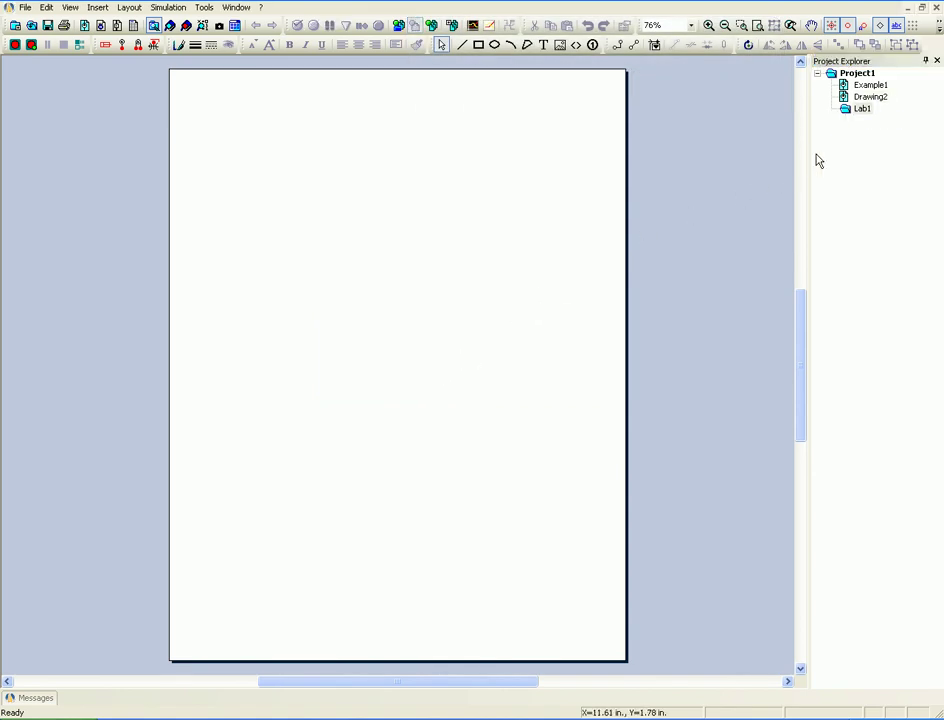
Step: Dock the Project Explorer on the left edge, then dock it back on the right
{"action": "left_click", "coordinate": [869, 87]}
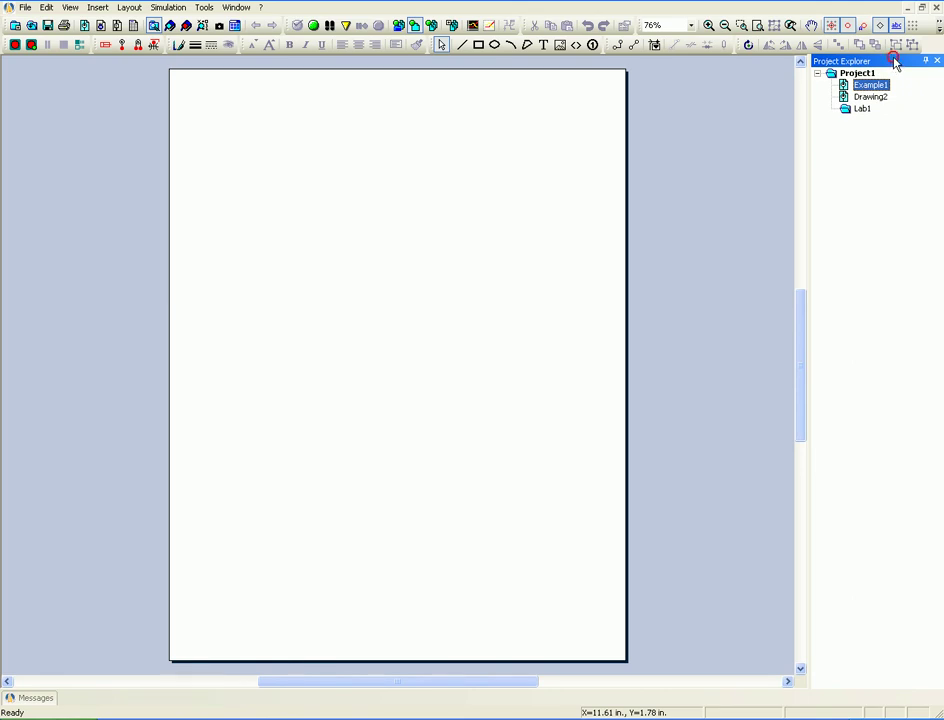
{"action": "left_click_drag", "start_coordinate": [895, 62], "coordinate": [762, 105]}
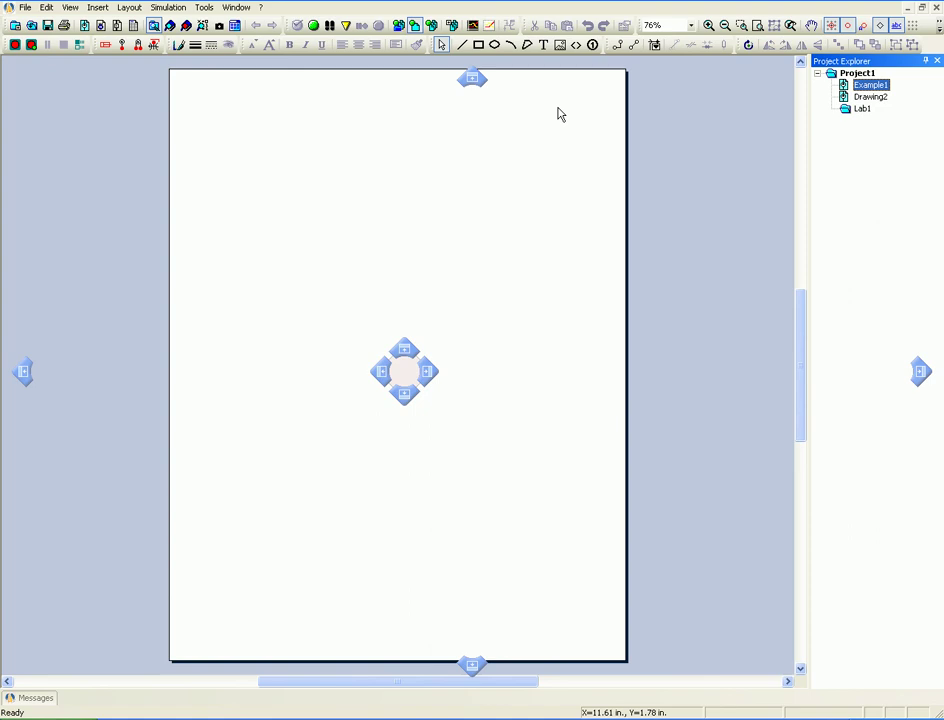
{"action": "left_click_drag", "start_coordinate": [99, 284], "coordinate": [24, 373]}
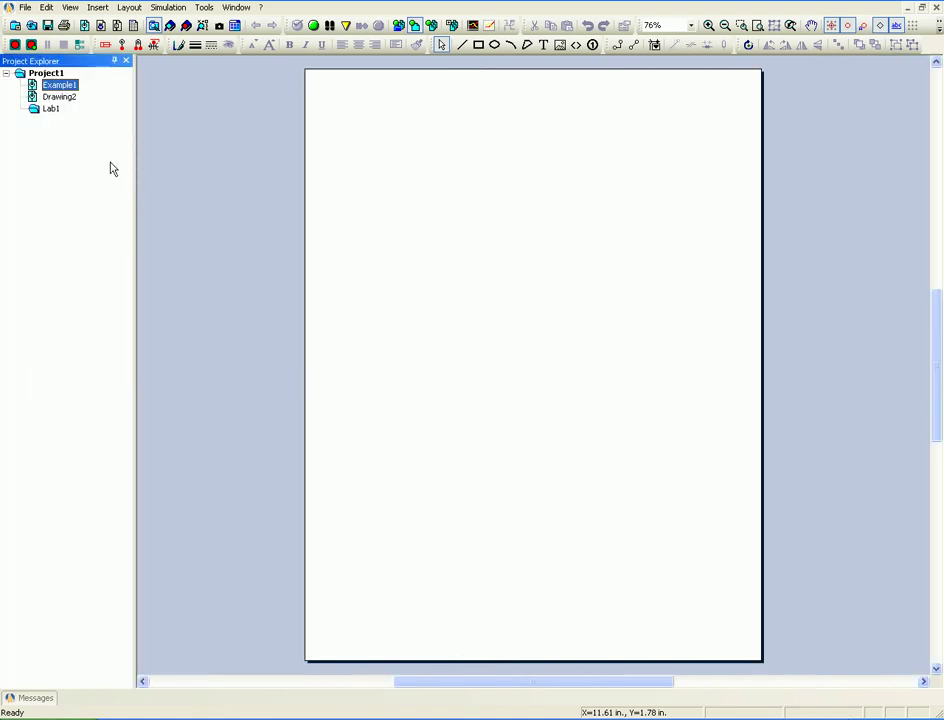
{"action": "left_click_drag", "start_coordinate": [85, 65], "coordinate": [488, 220]}
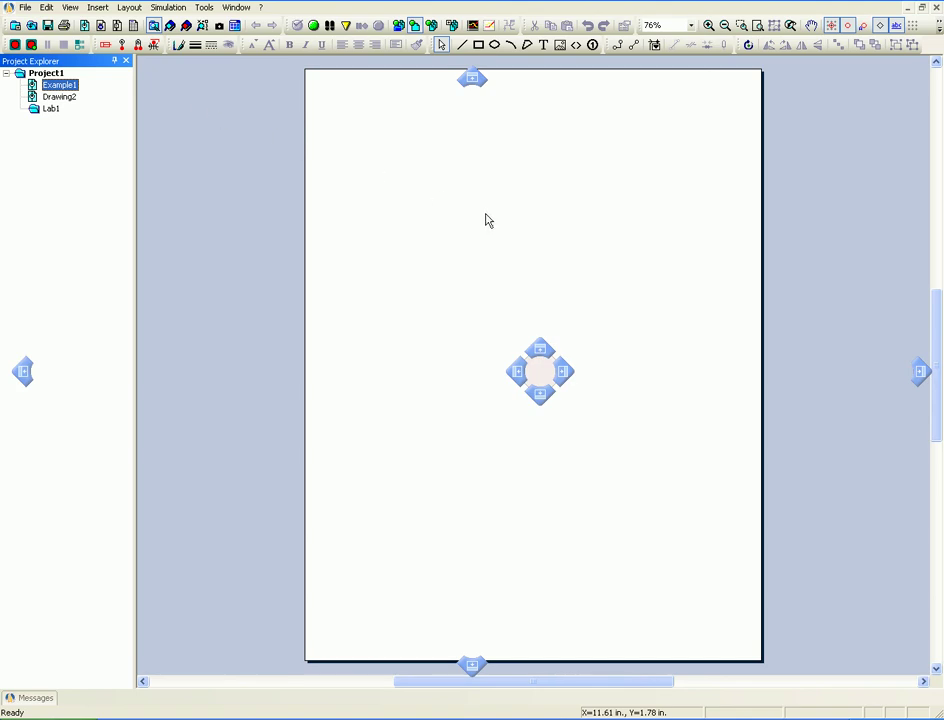
{"action": "left_click_drag", "start_coordinate": [803, 367], "coordinate": [922, 376]}
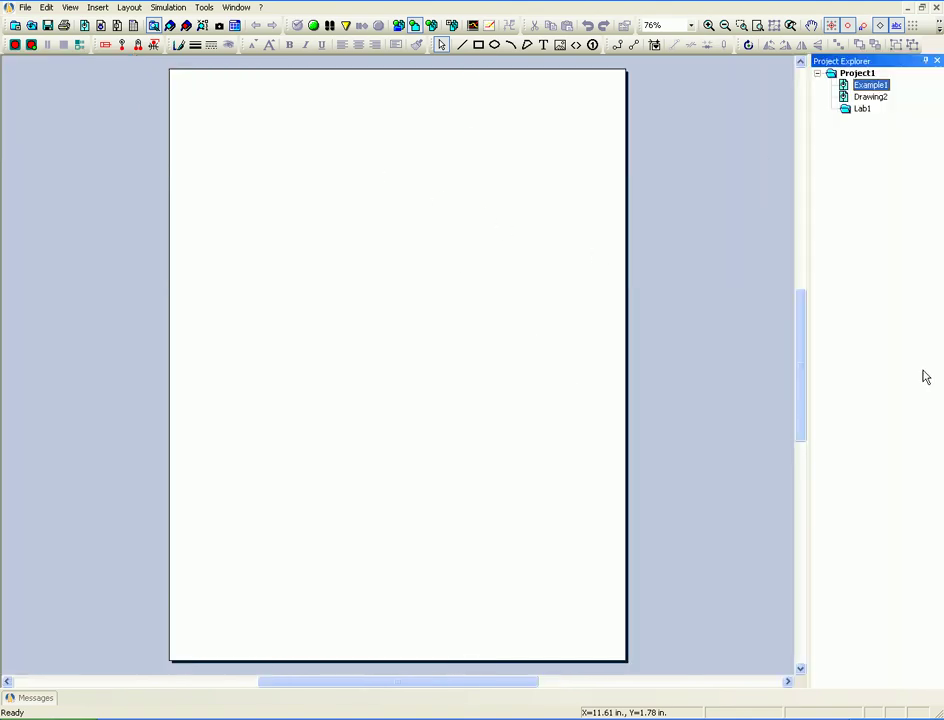
Step: Turn on Auto-Hide for the Project Explorer so it collapses to a side tab
{"action": "left_click", "coordinate": [926, 63]}
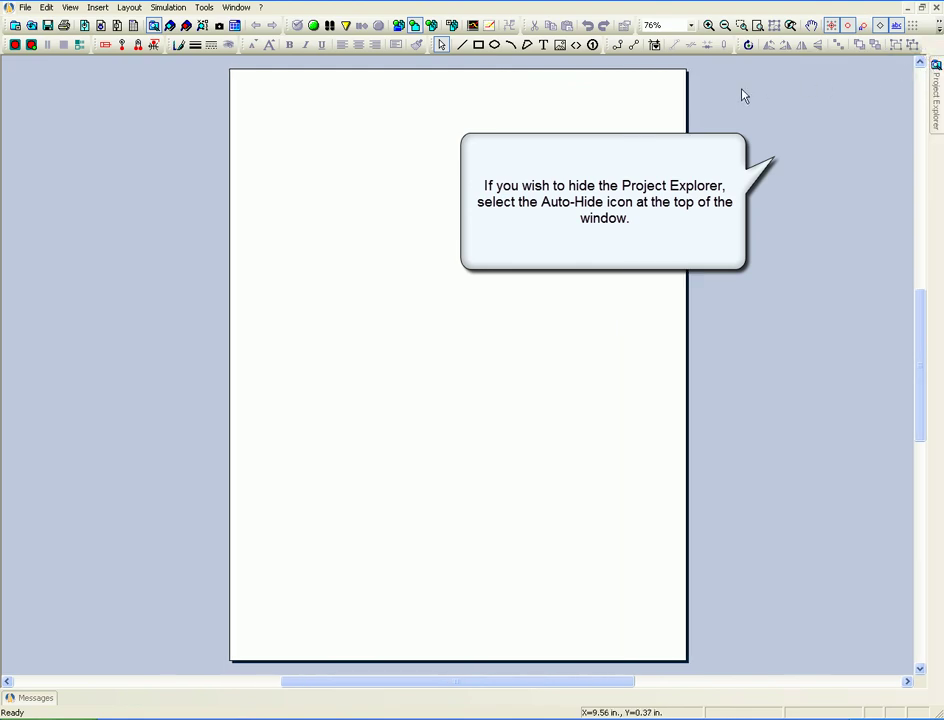
{"action": "mouse_move", "coordinate": [936, 95]}
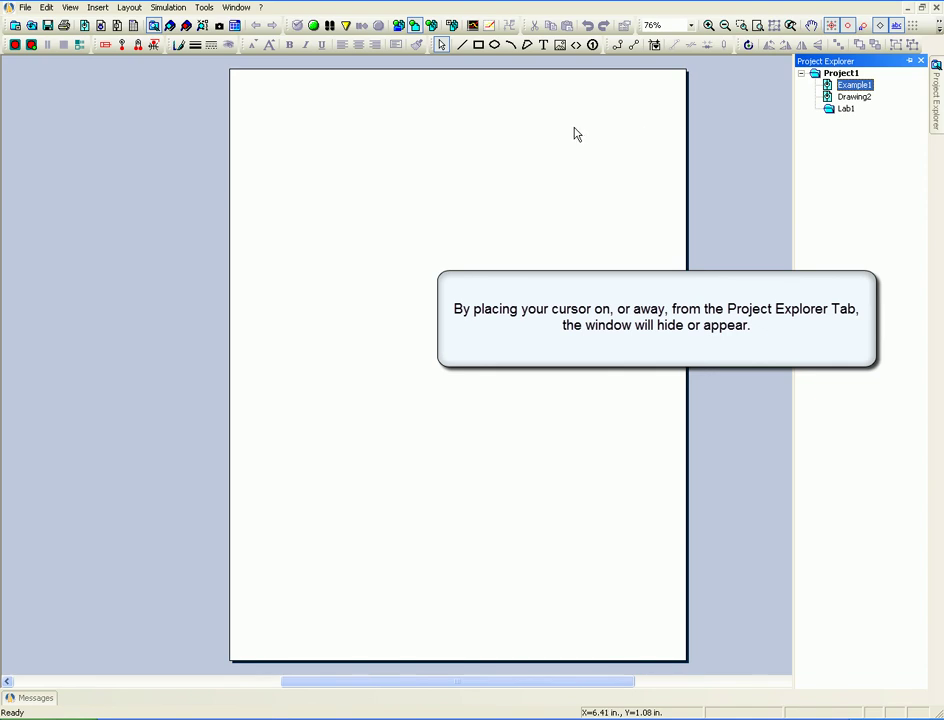
{"action": "left_click", "coordinate": [576, 131]}
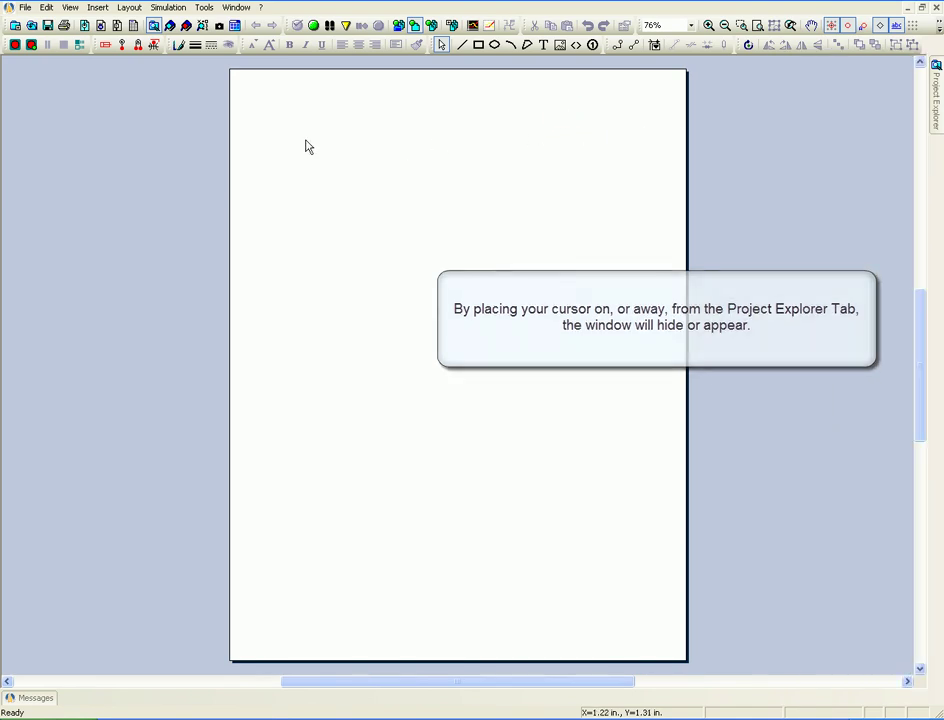